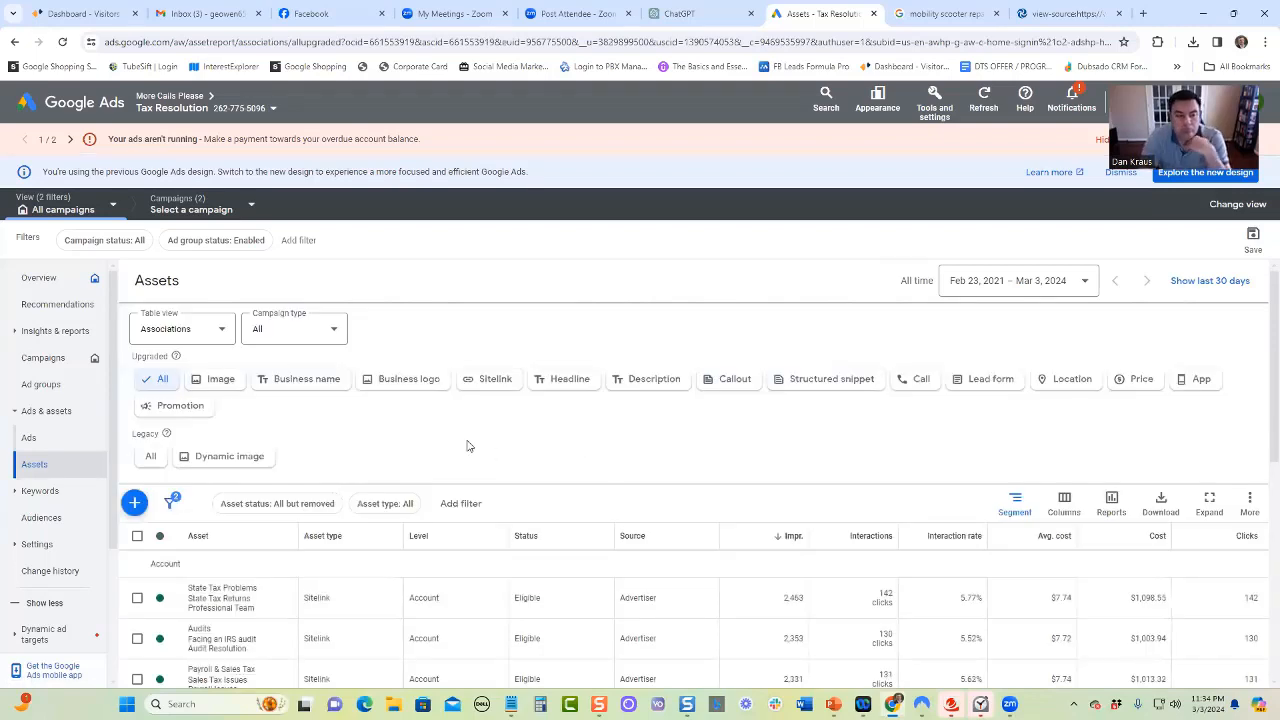
Filter the assets to sitelinks, open the State Tax Problems sitelink for editing to review its fields, and close it
left_click(496, 382)
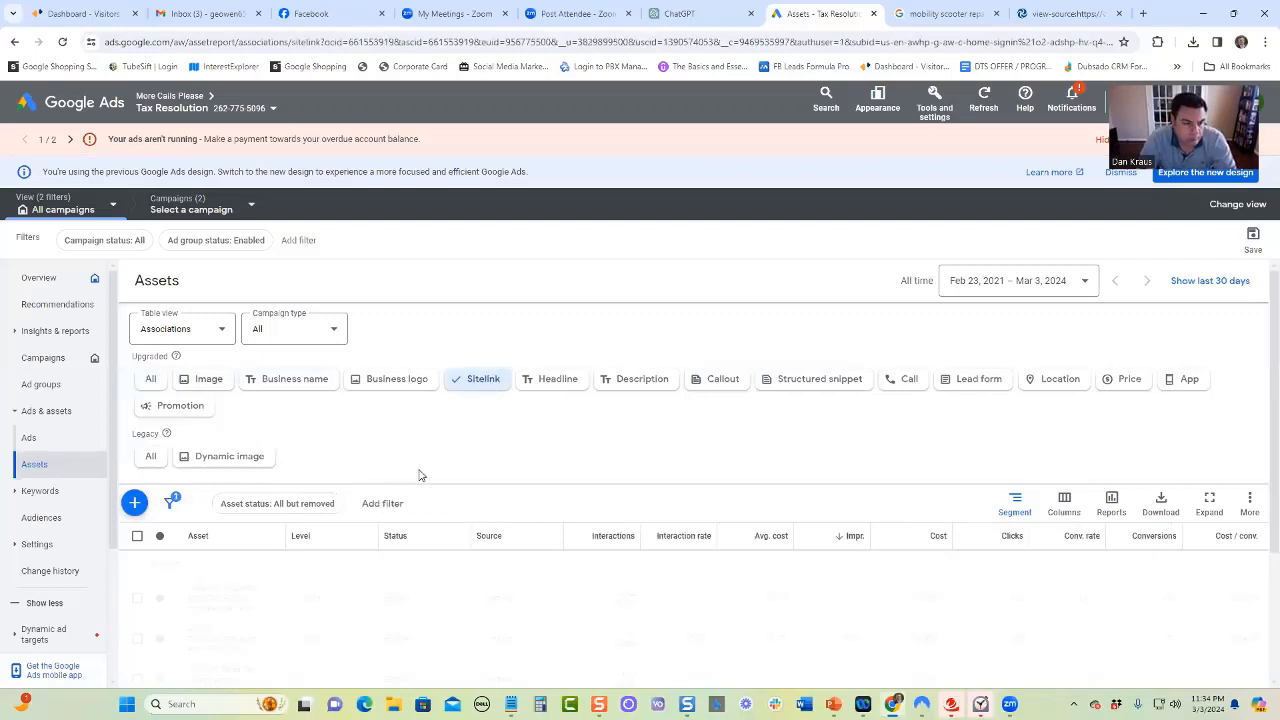
scroll(406, 483, "down", 2)
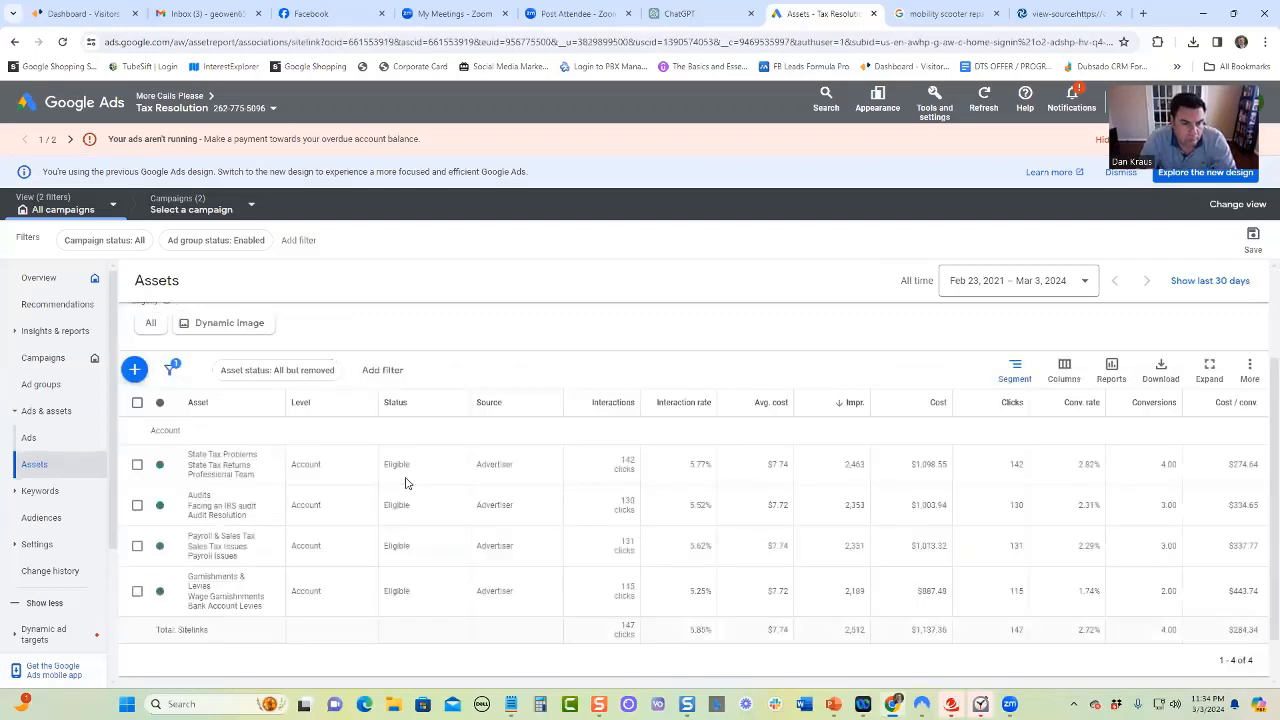
left_click(265, 469)
left_click(207, 472)
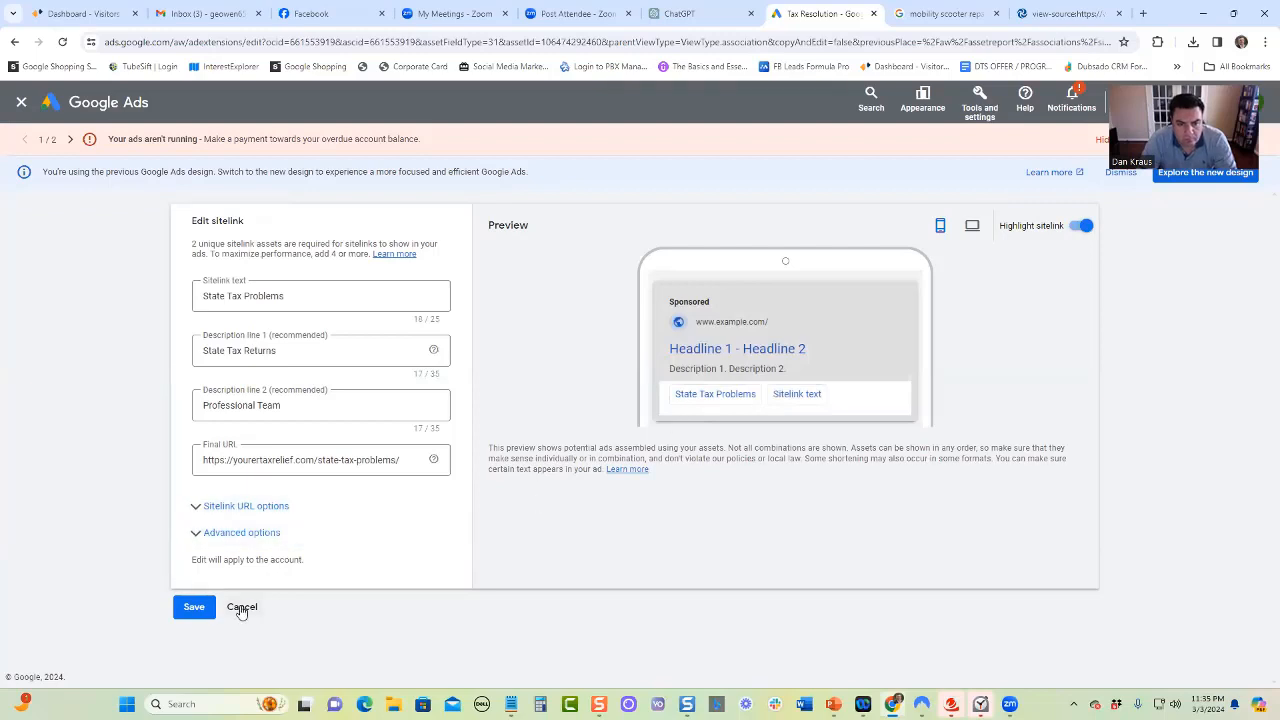
left_click(22, 104)
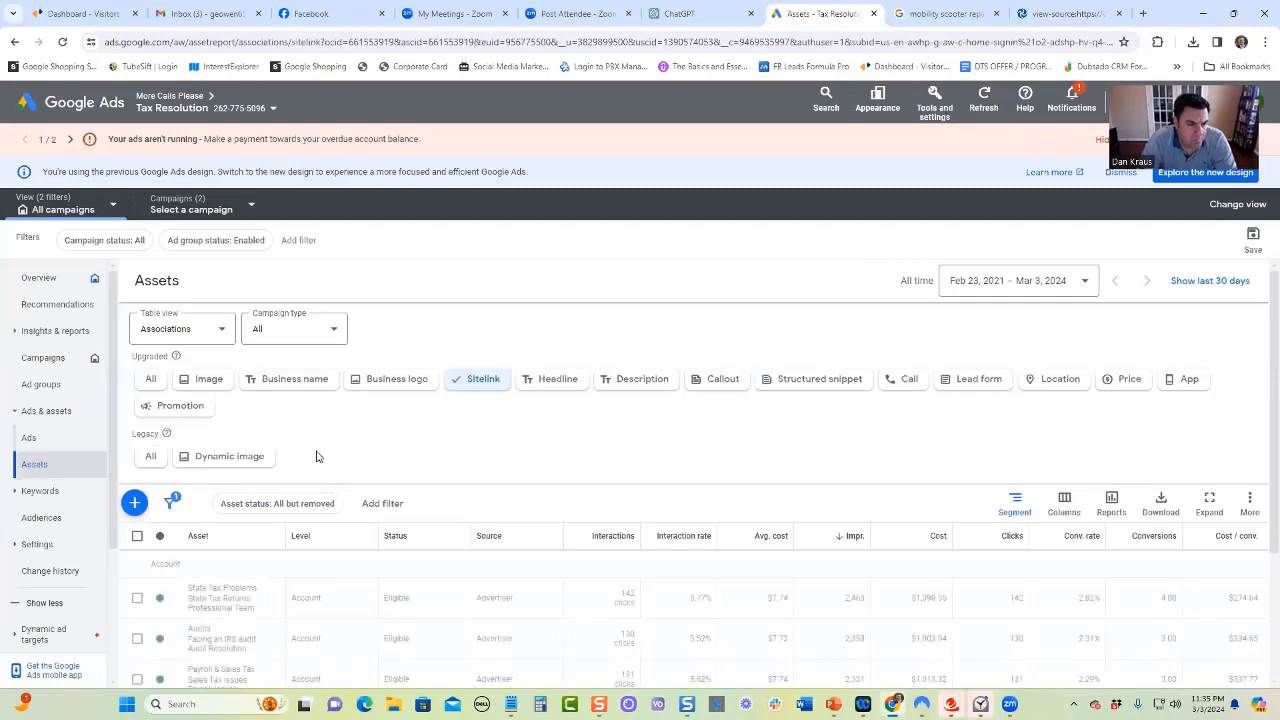
Start a new callout asset at account level and enter "#1 Local Business" as its first callout text
left_click(716, 382)
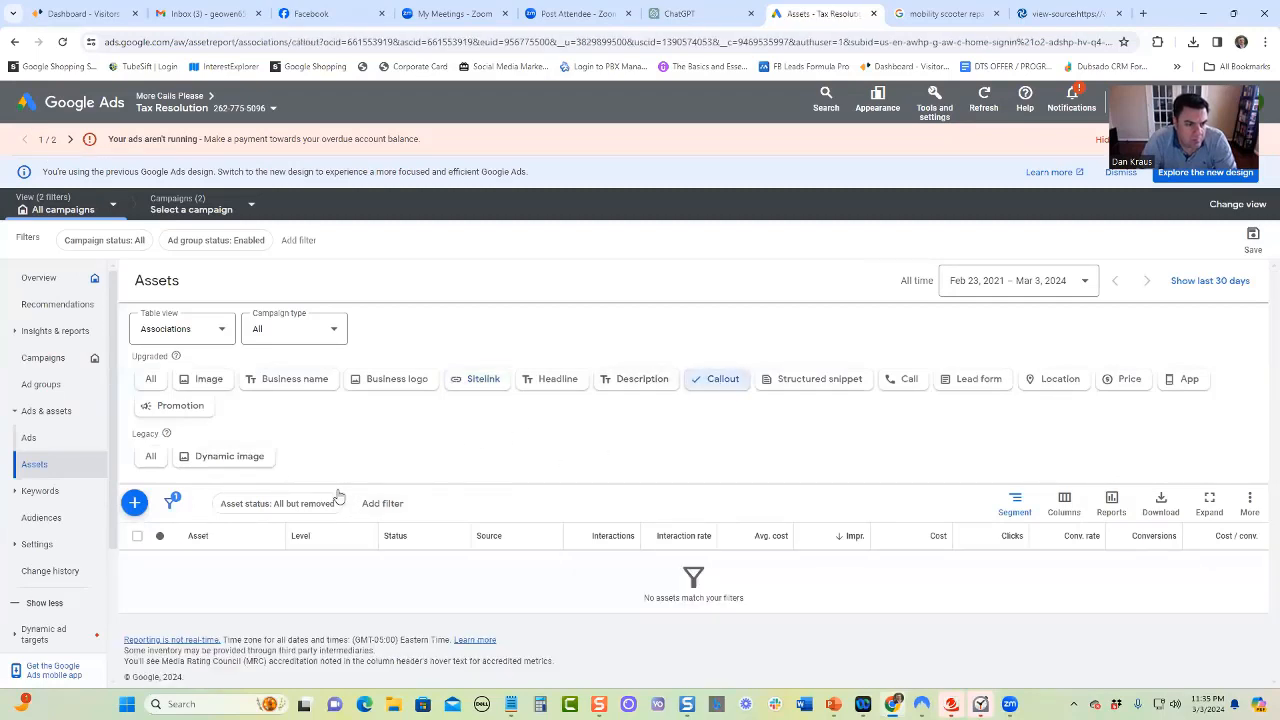
left_click(134, 503)
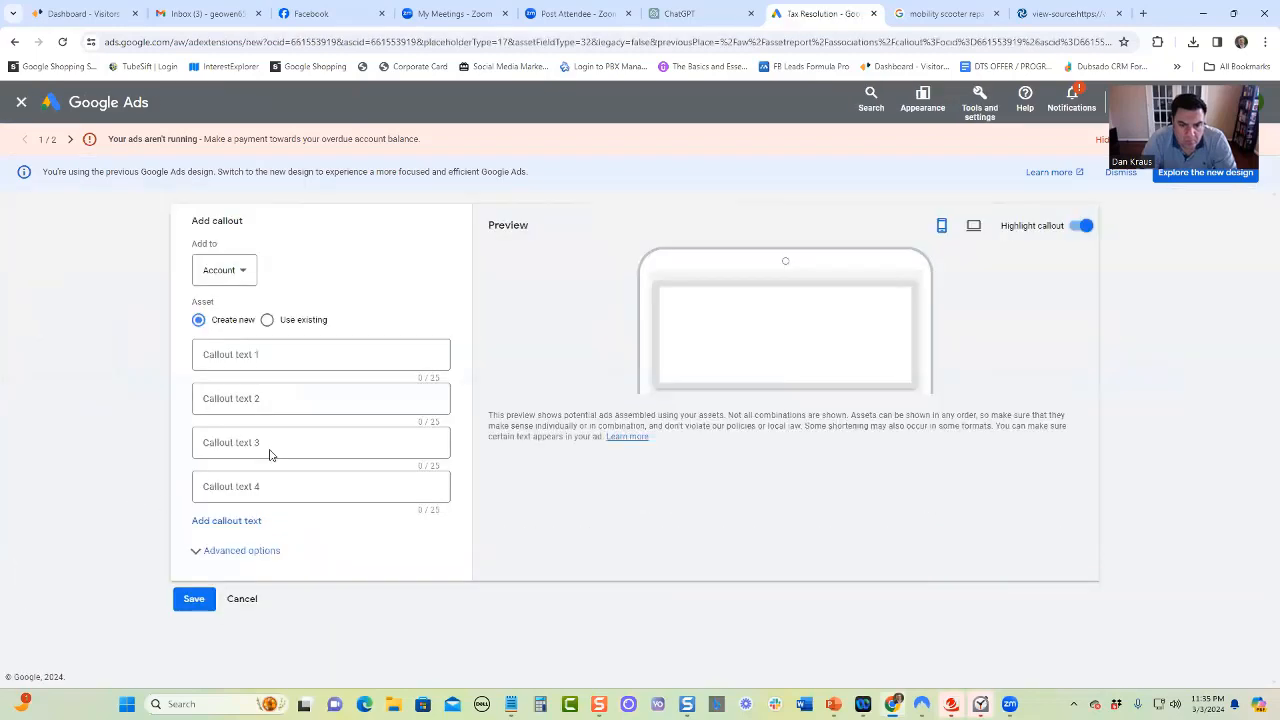
left_click(249, 276)
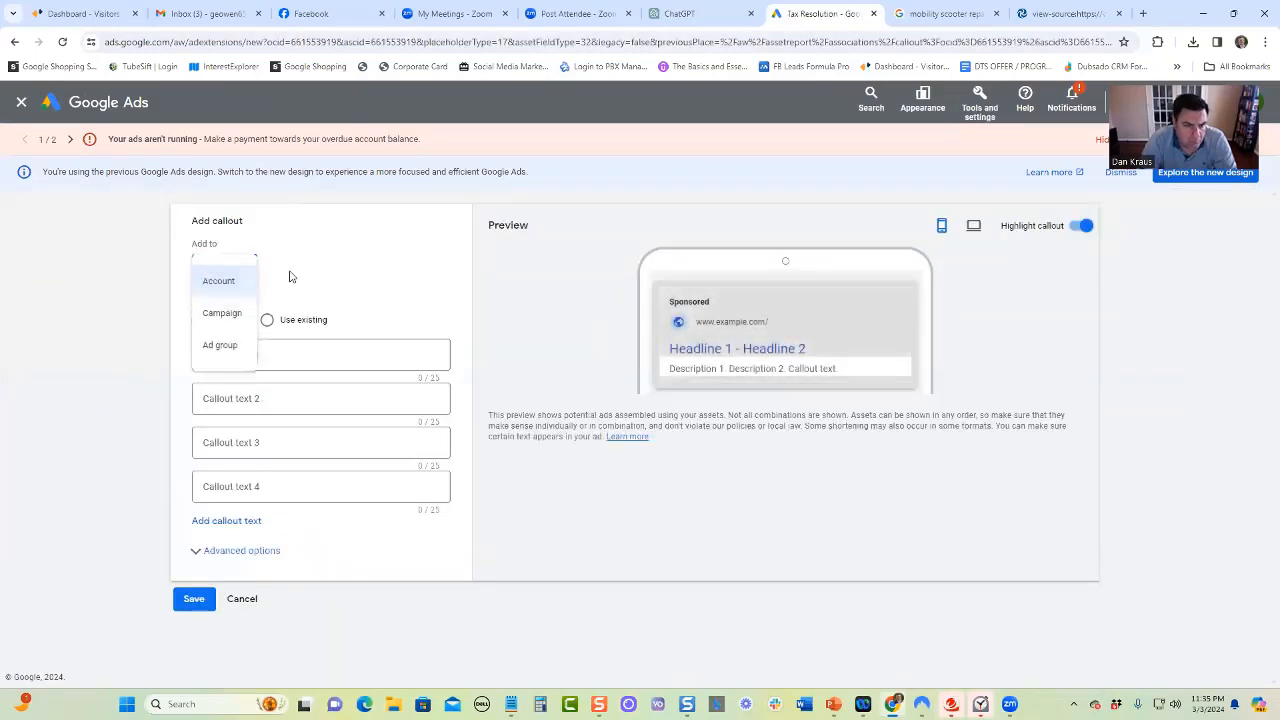
left_click(290, 277)
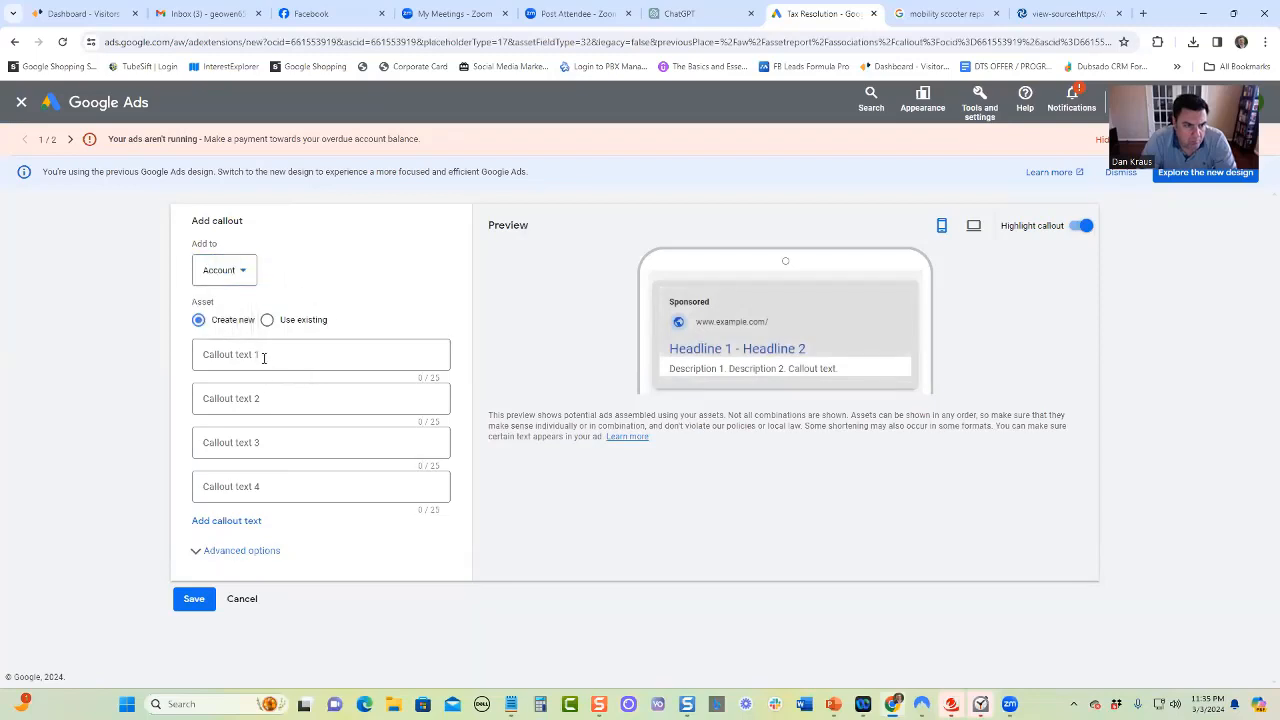
left_click(274, 353)
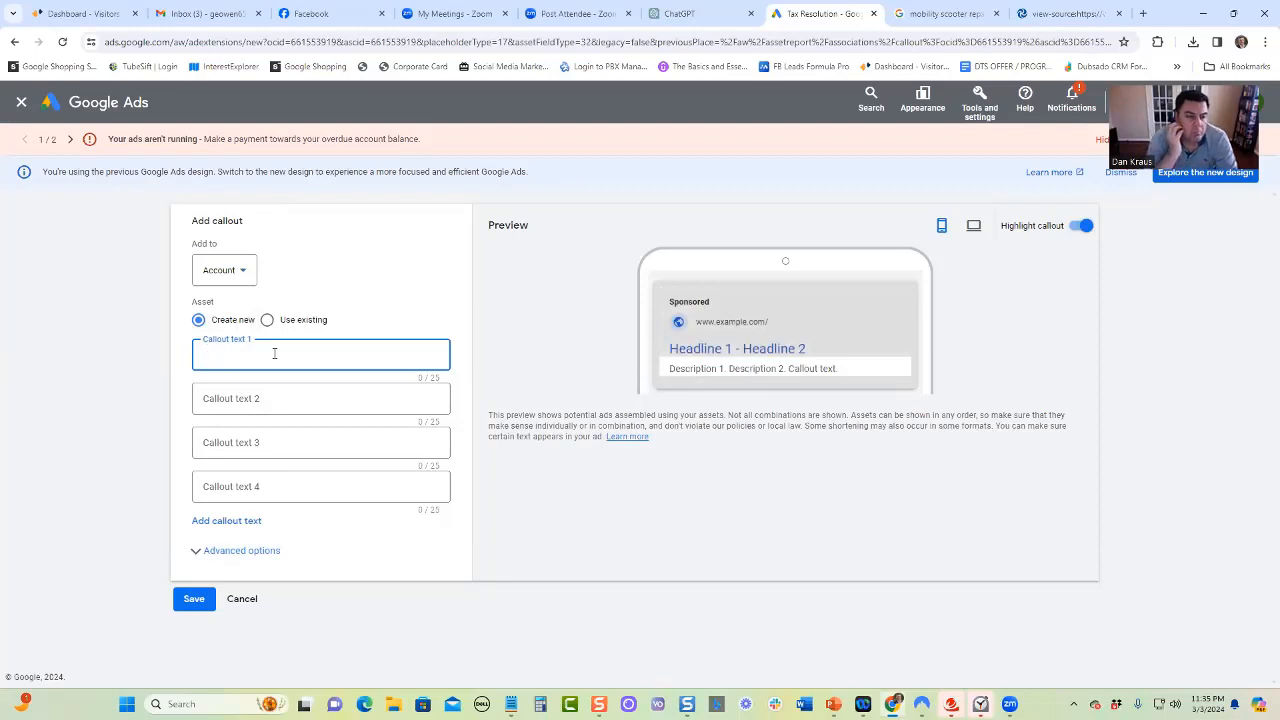
type("#1")
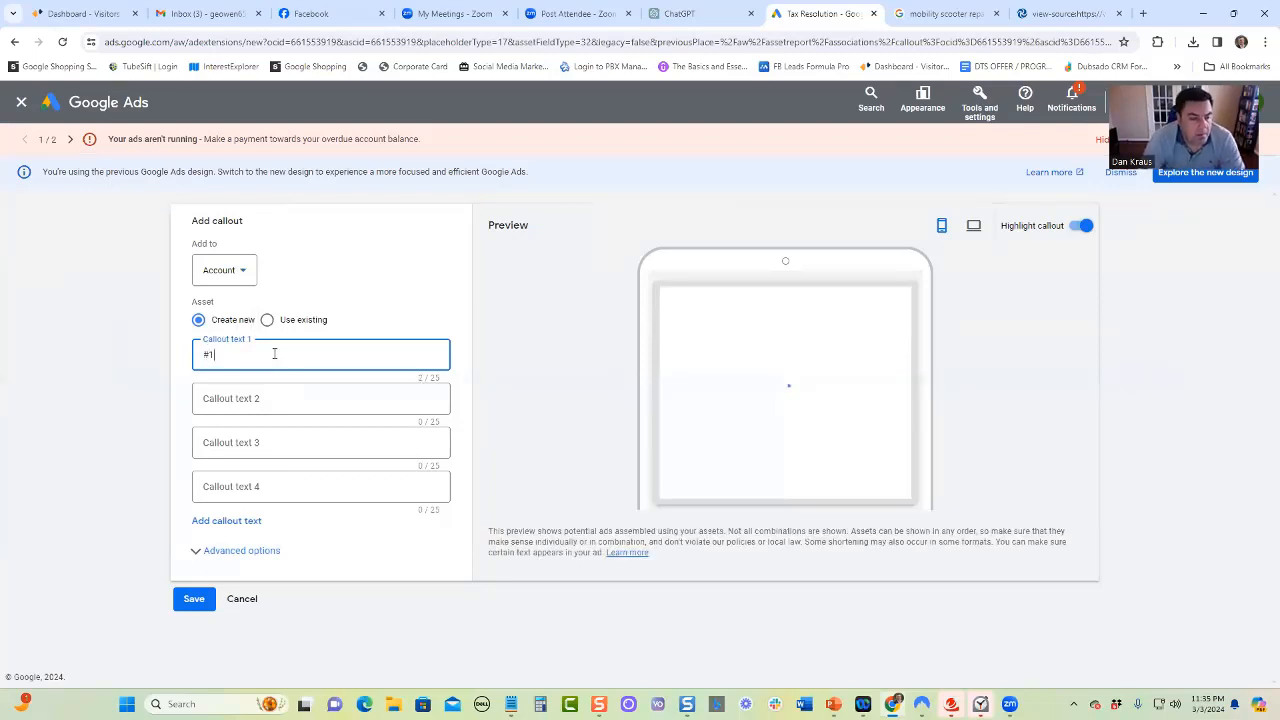
type(" Local")
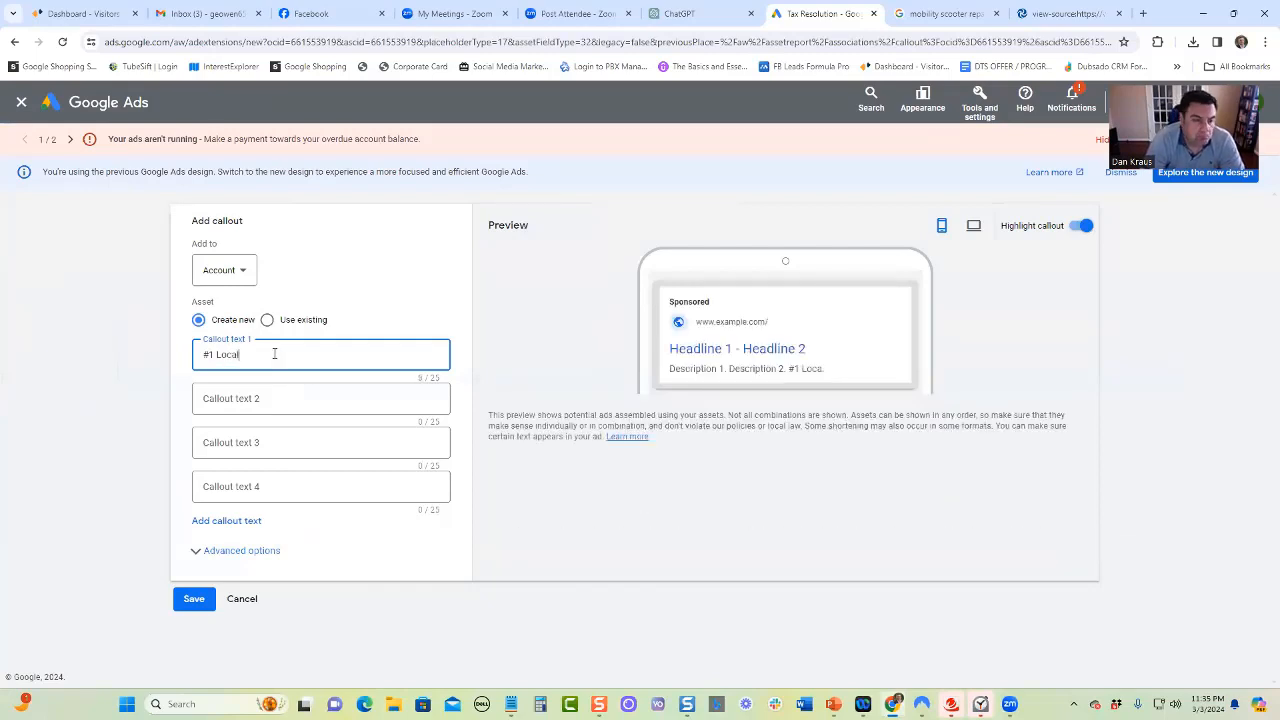
type(" Business")
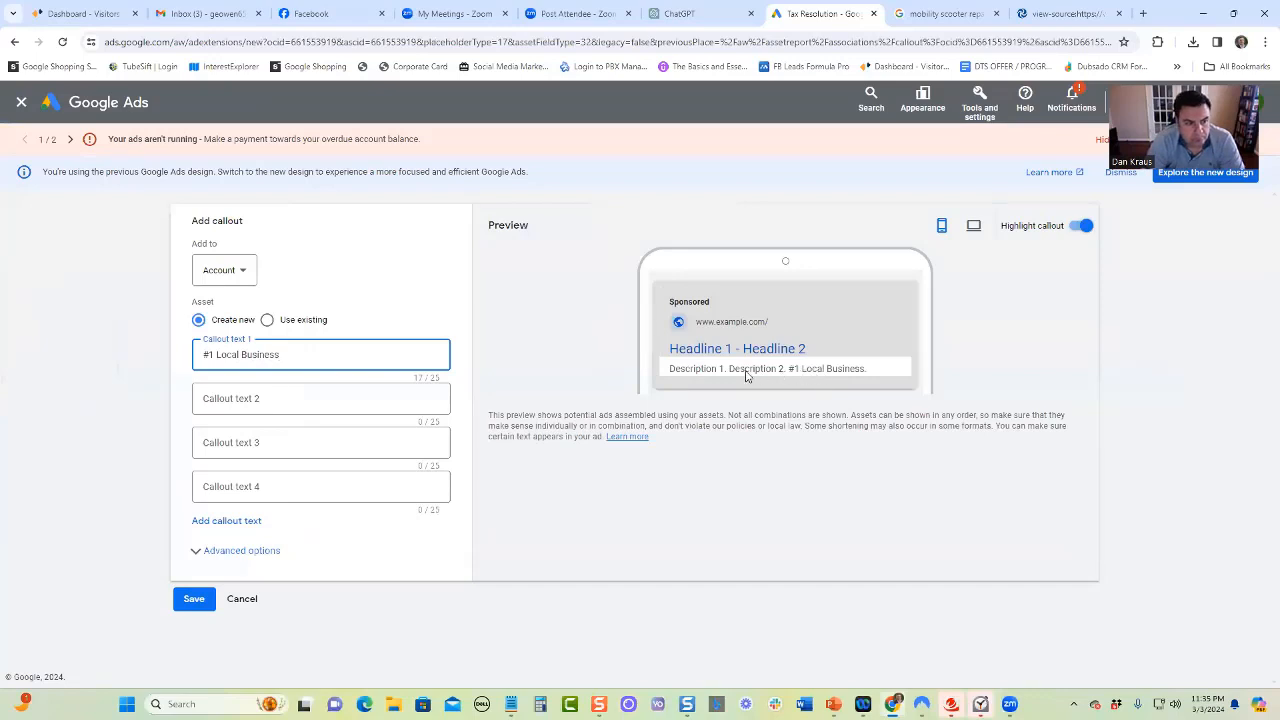
Enter "Rated #1 in Orlando" as the second callout text and discard the new callout asset
left_click(250, 397)
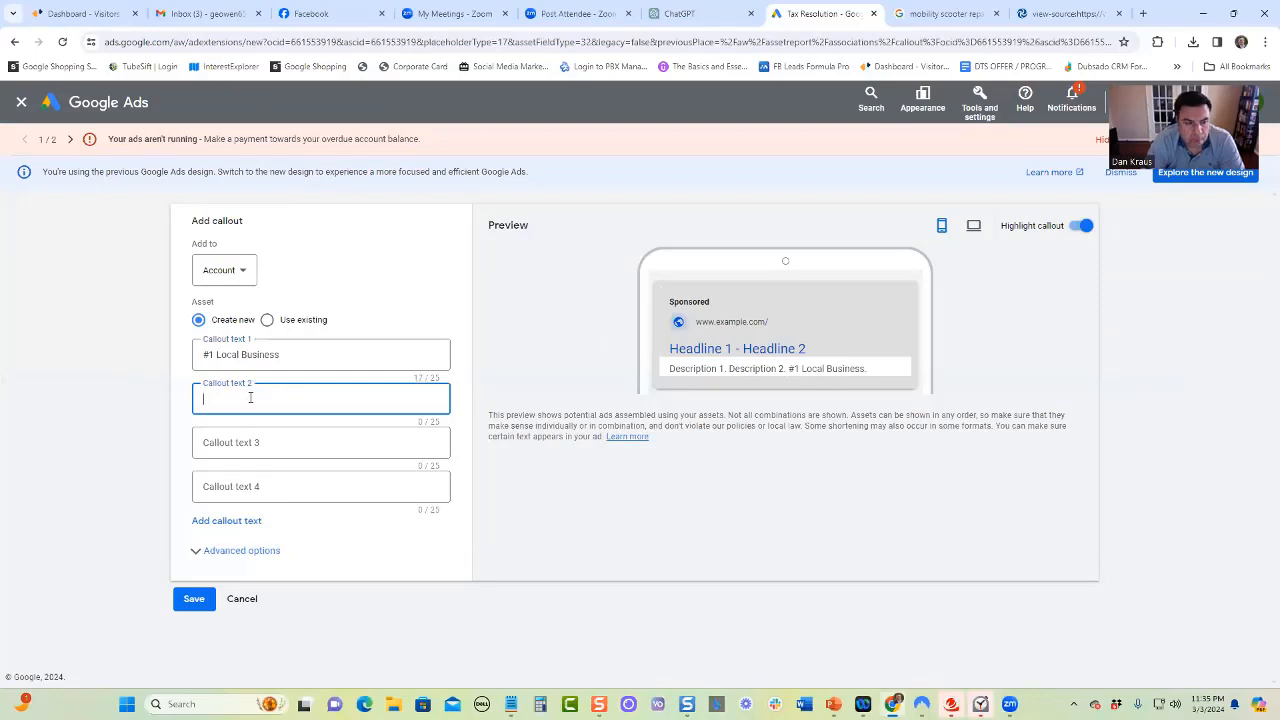
type("Rat")
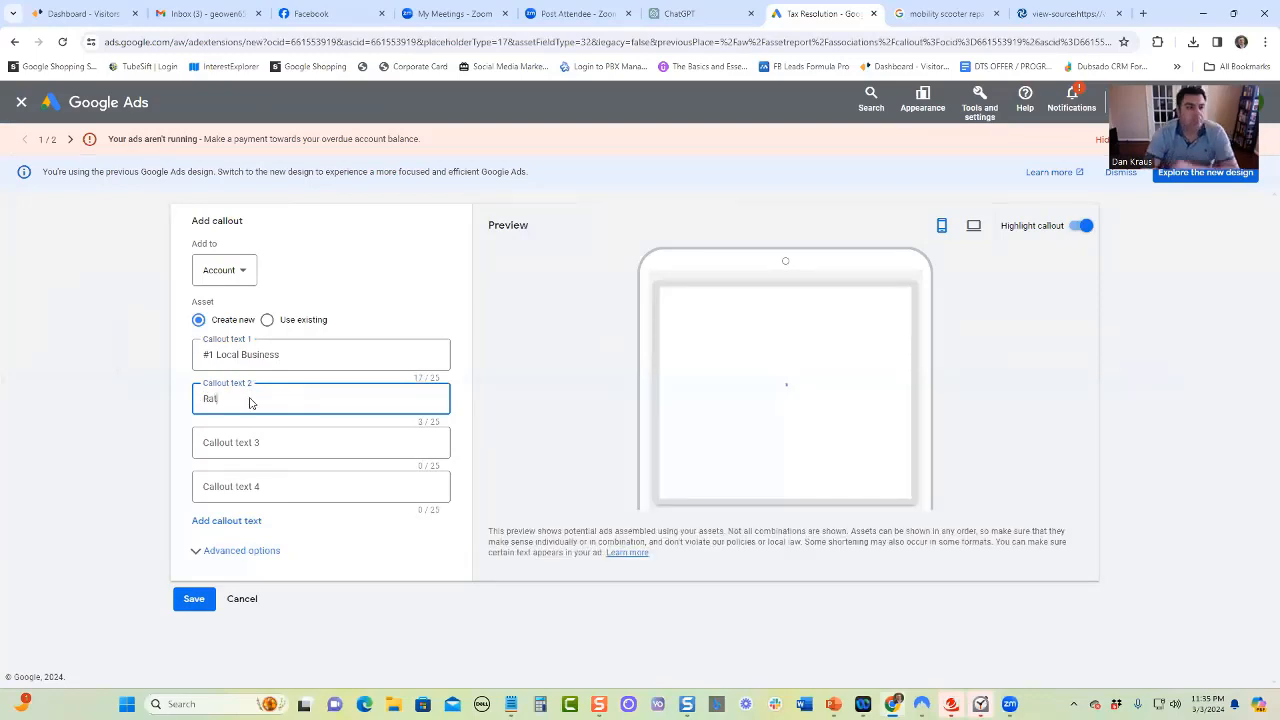
type("ed")
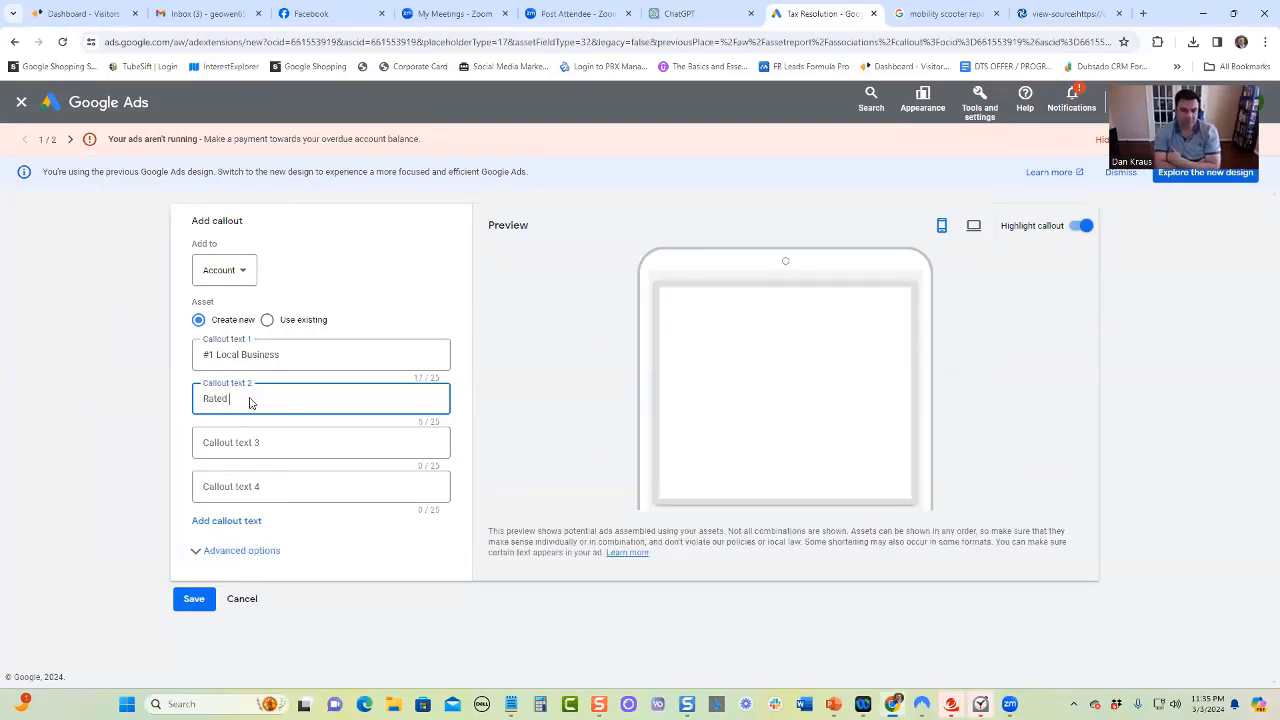
type(" #1 in Orland")
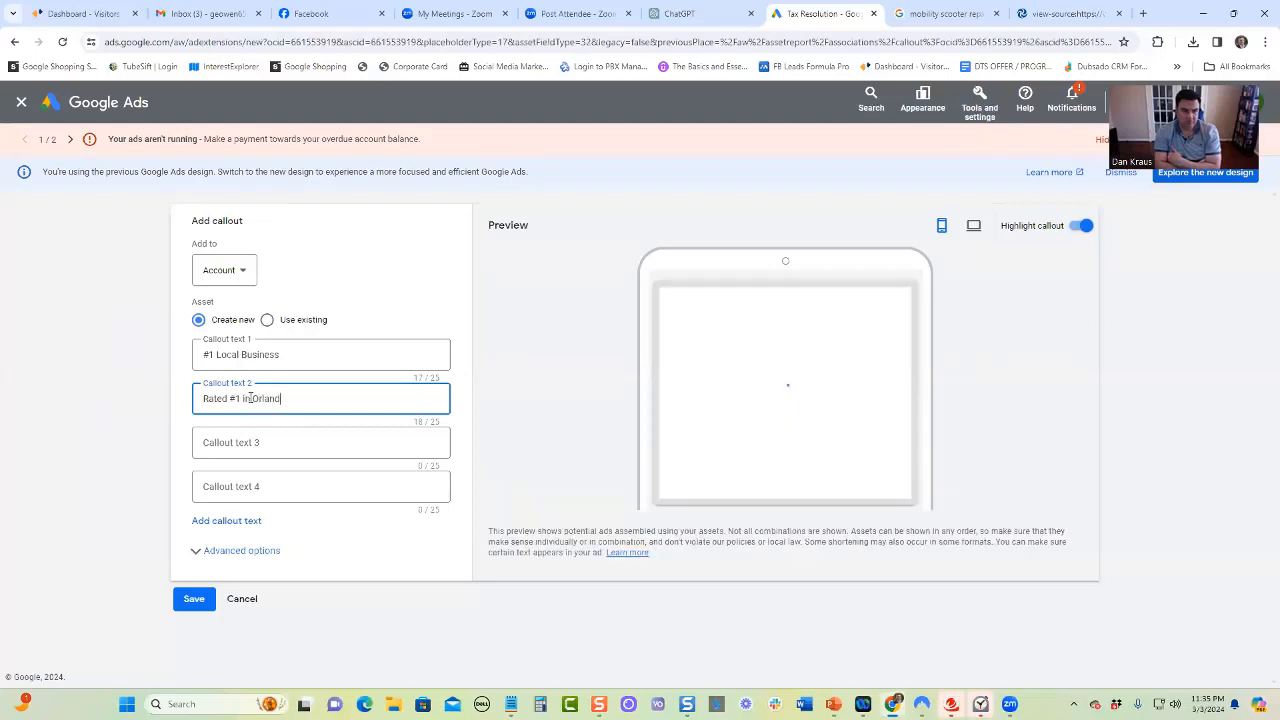
type("o")
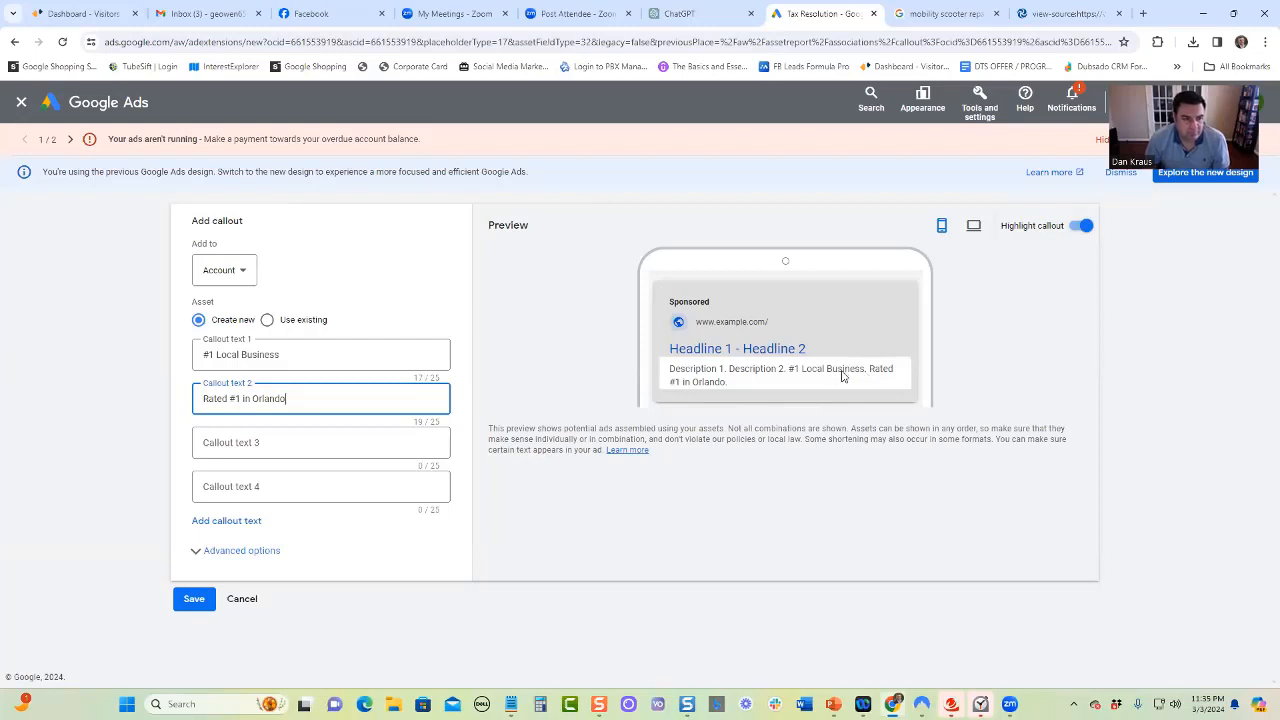
left_click(242, 599)
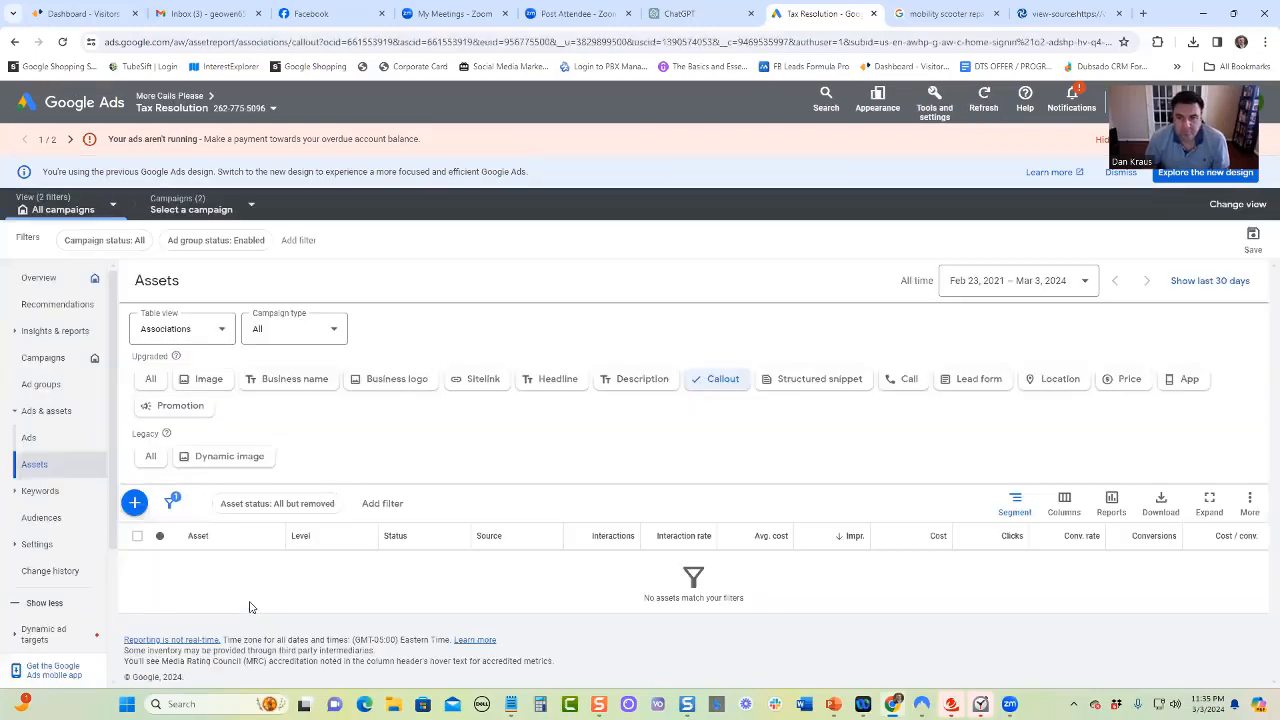
Start a new structured snippet asset and review the levels it can be added to, keeping Account
left_click(810, 385)
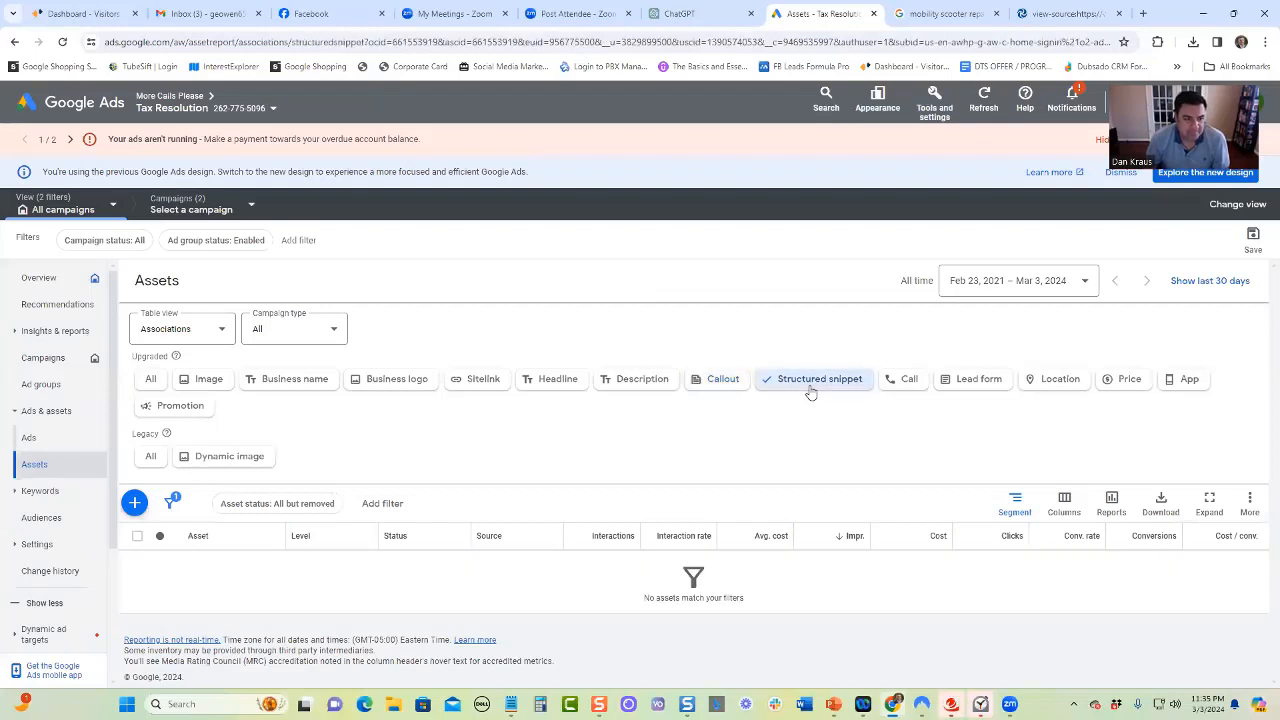
left_click(128, 502)
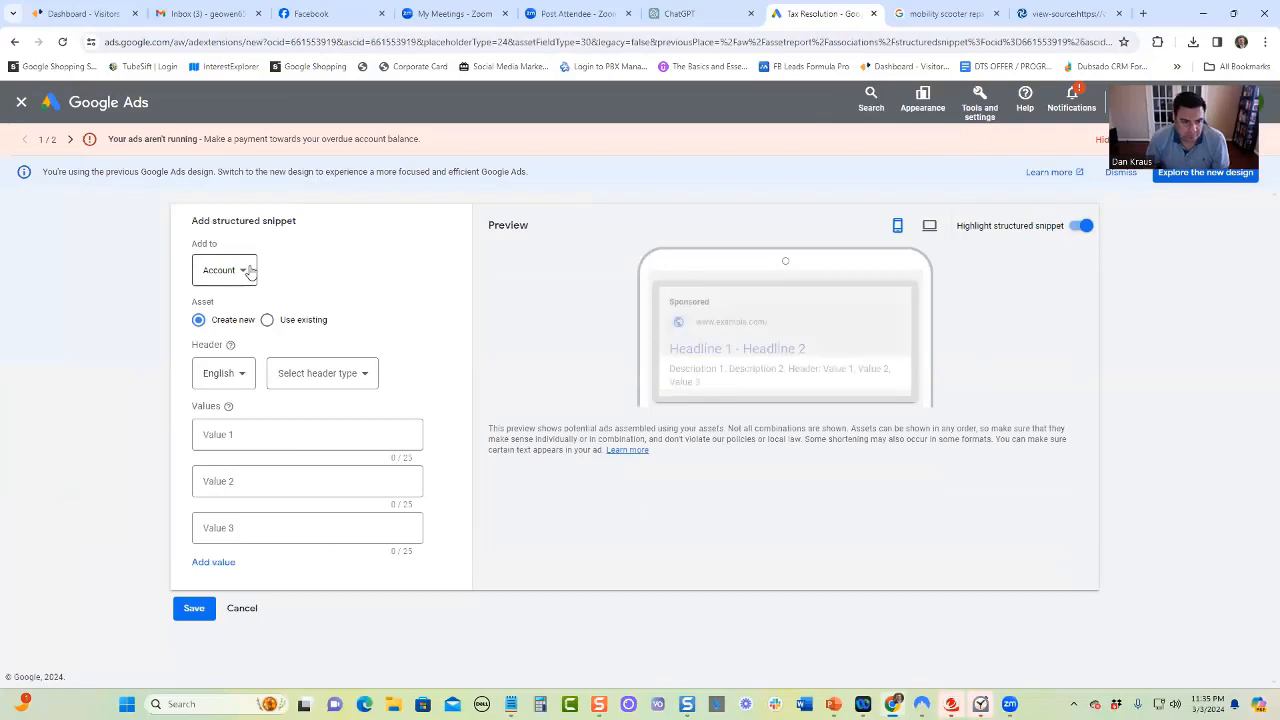
left_click(247, 270)
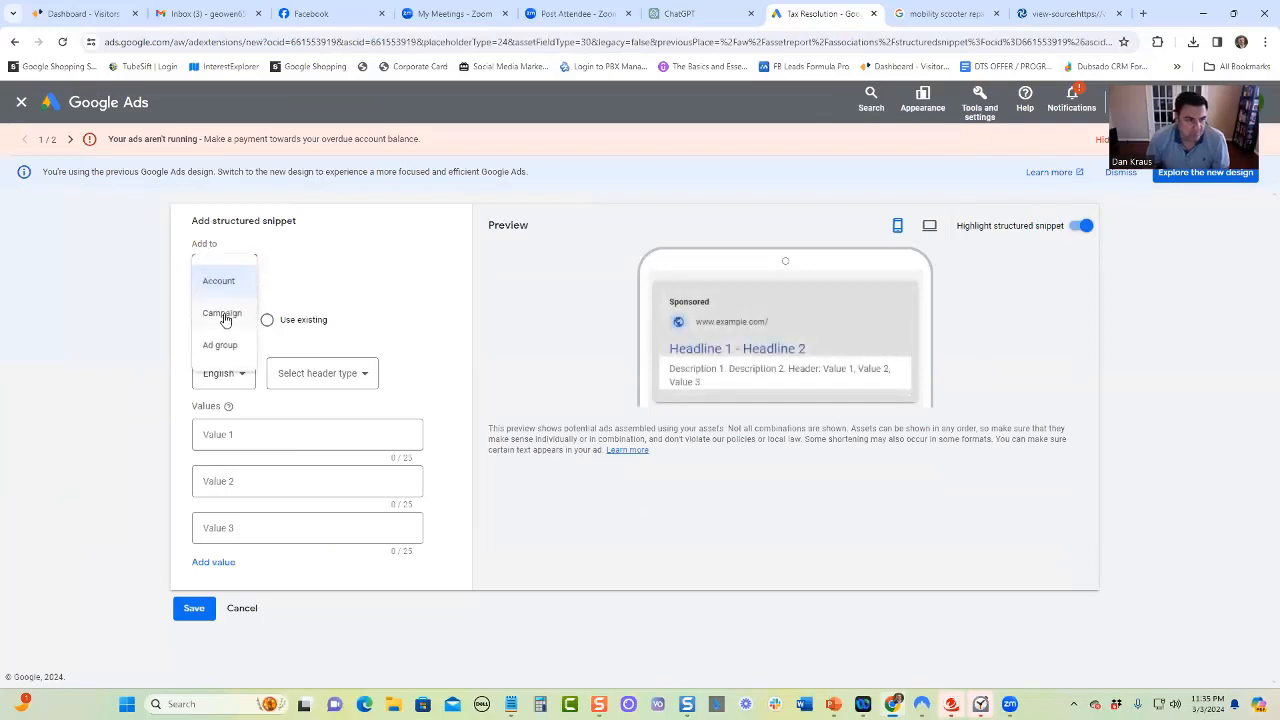
left_click(313, 281)
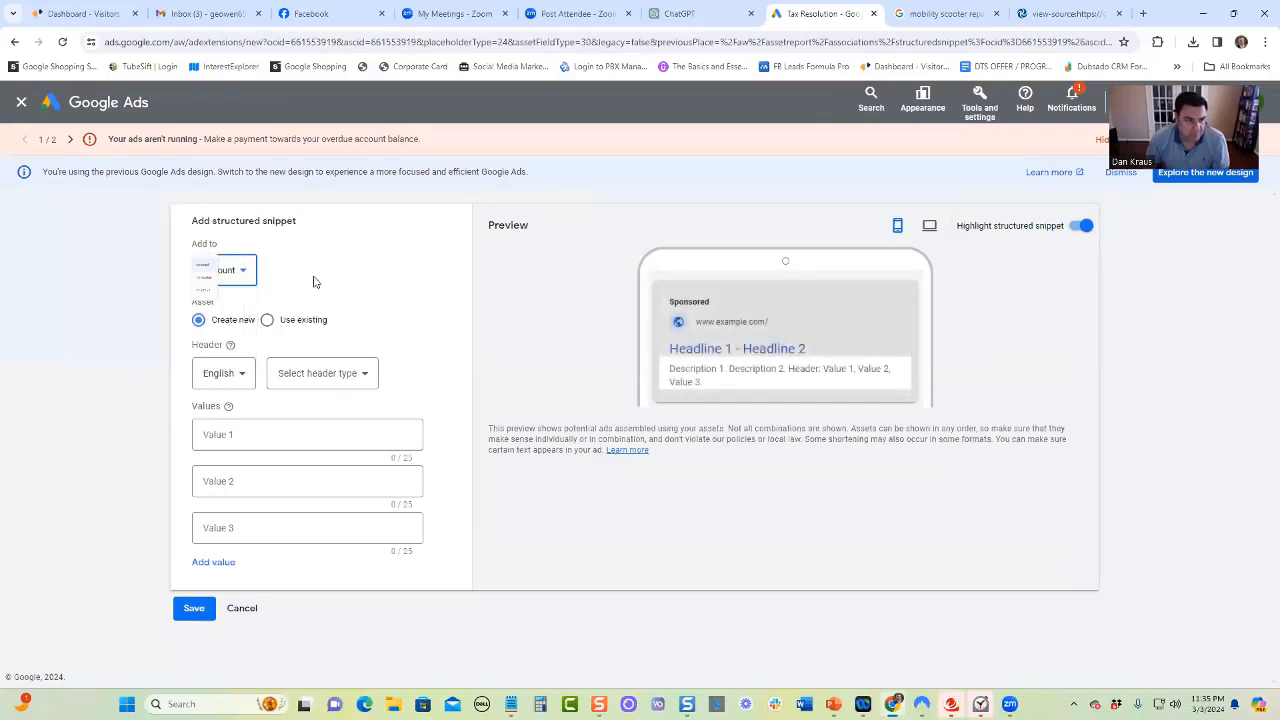
Enter "Low Interest Business Loans" as the snippet's first value, shorten it to "Low Interest Loans", and discard the snippet
left_click(277, 437)
left_click(277, 438)
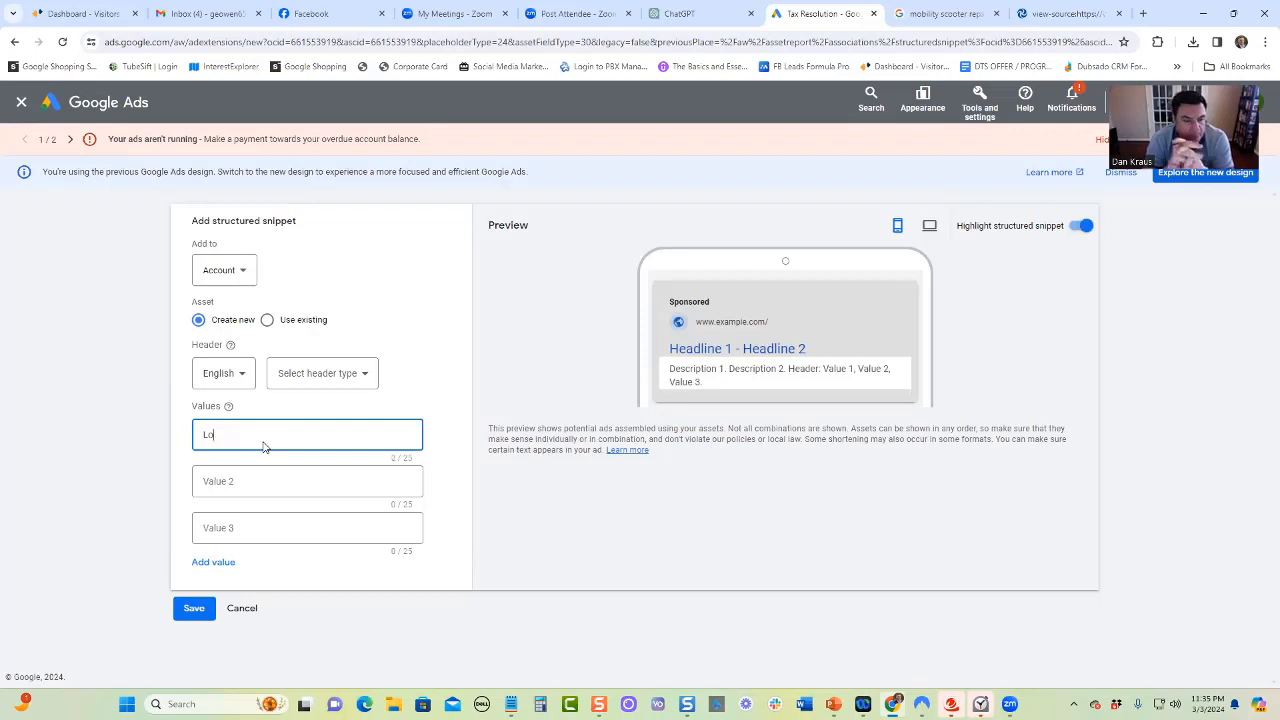
type("w In")
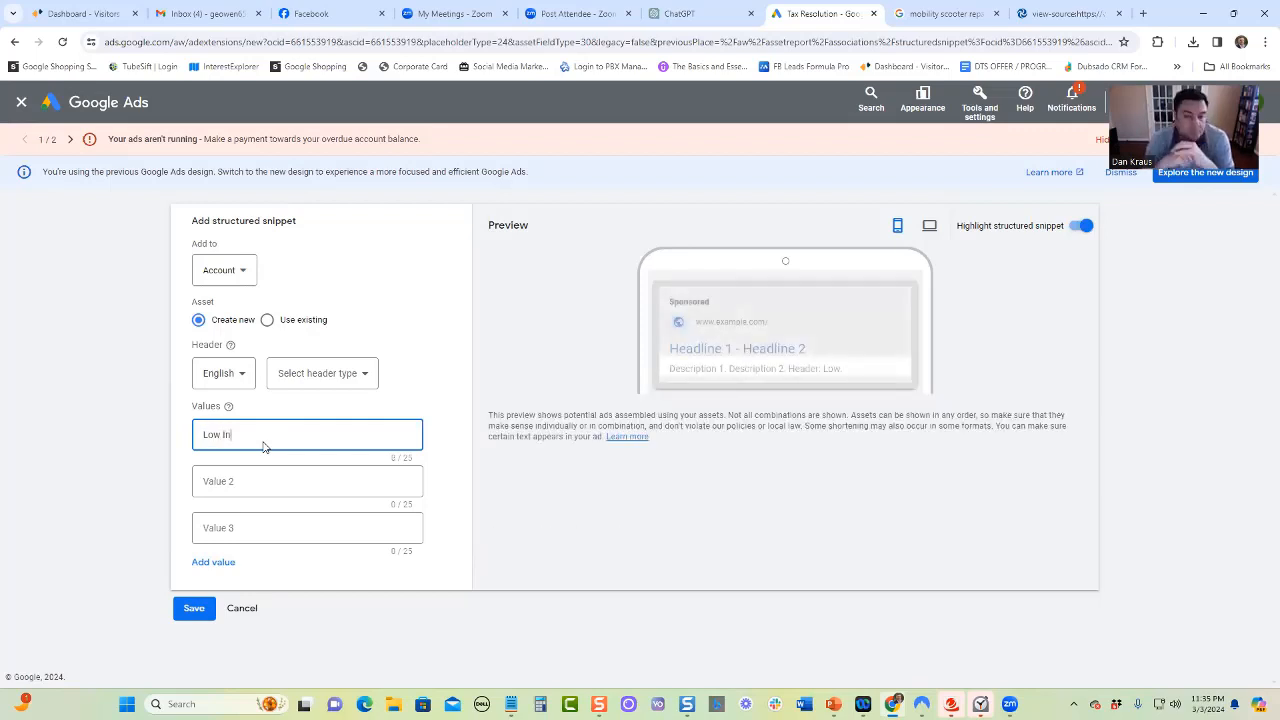
type("terest Bu")
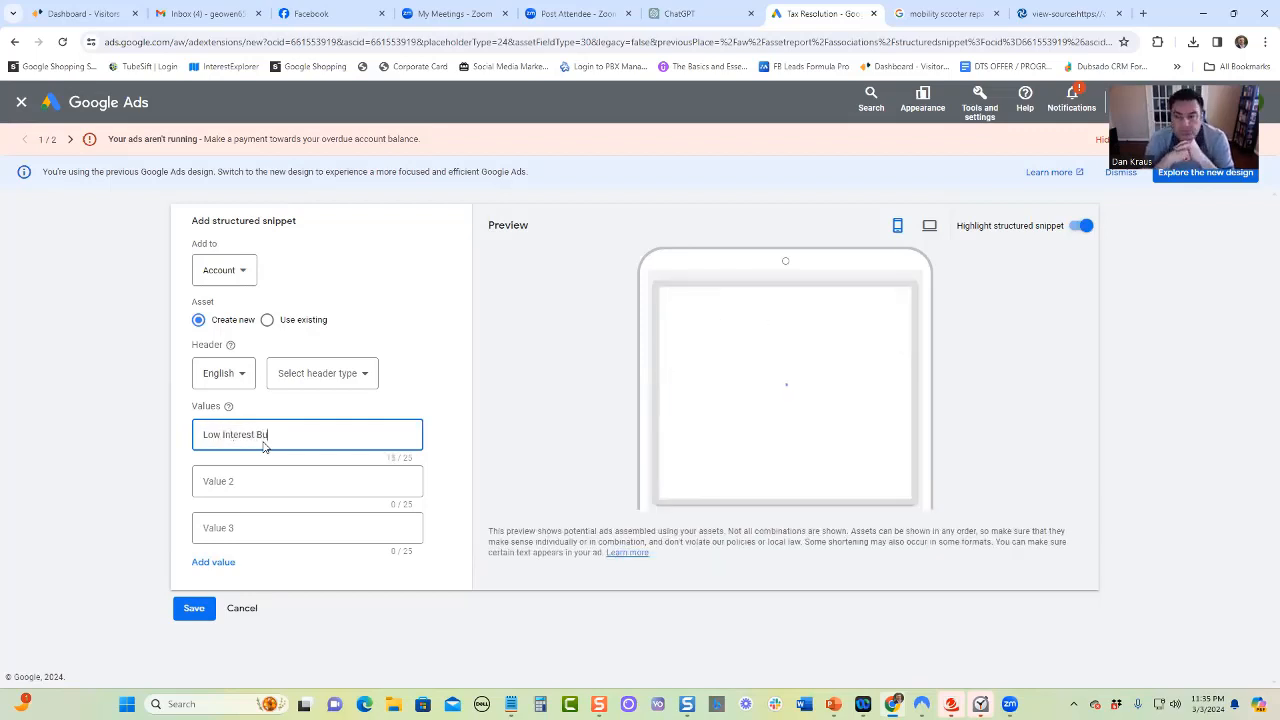
type("siness Loa")
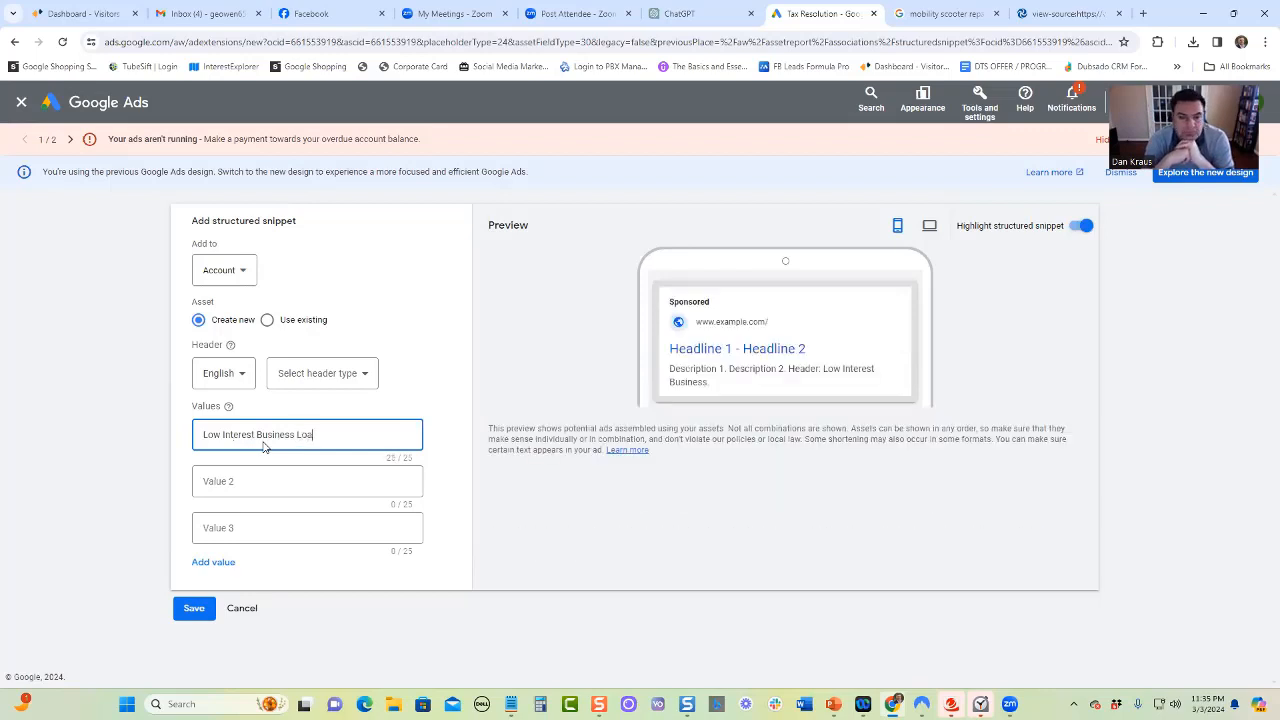
type("ns")
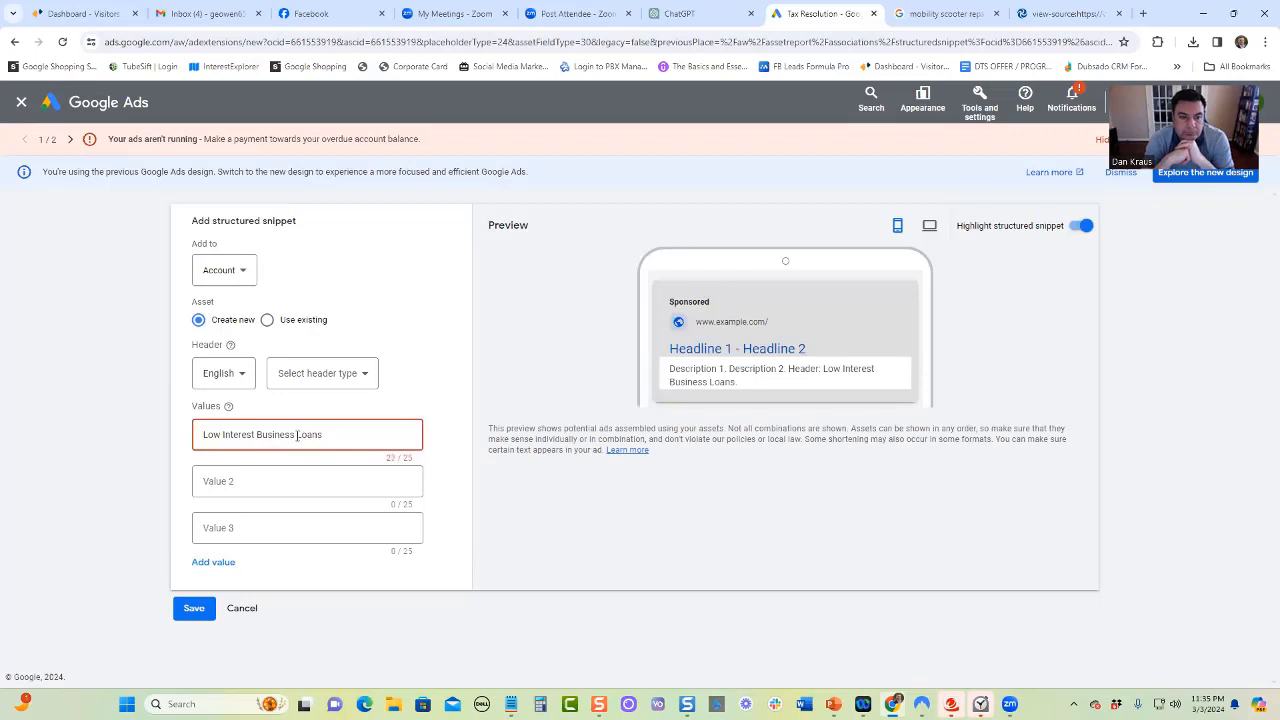
left_click(296, 434)
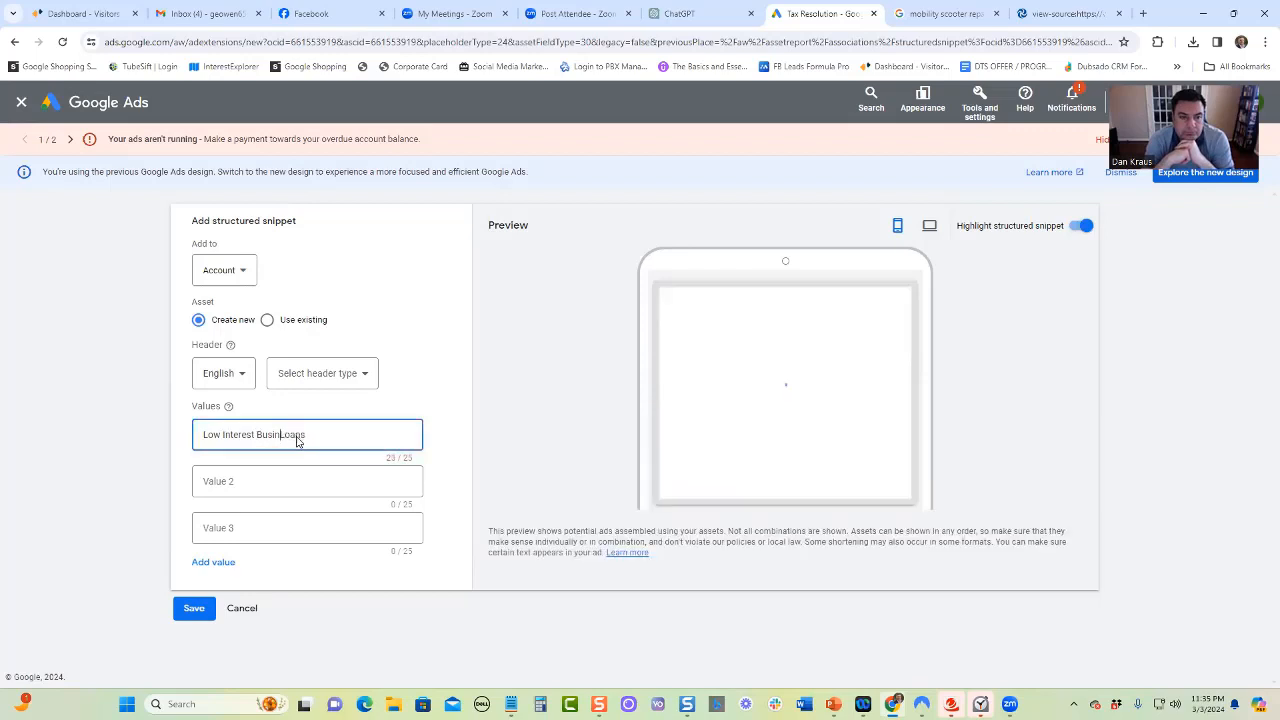
key("ctrl+BackSpace")
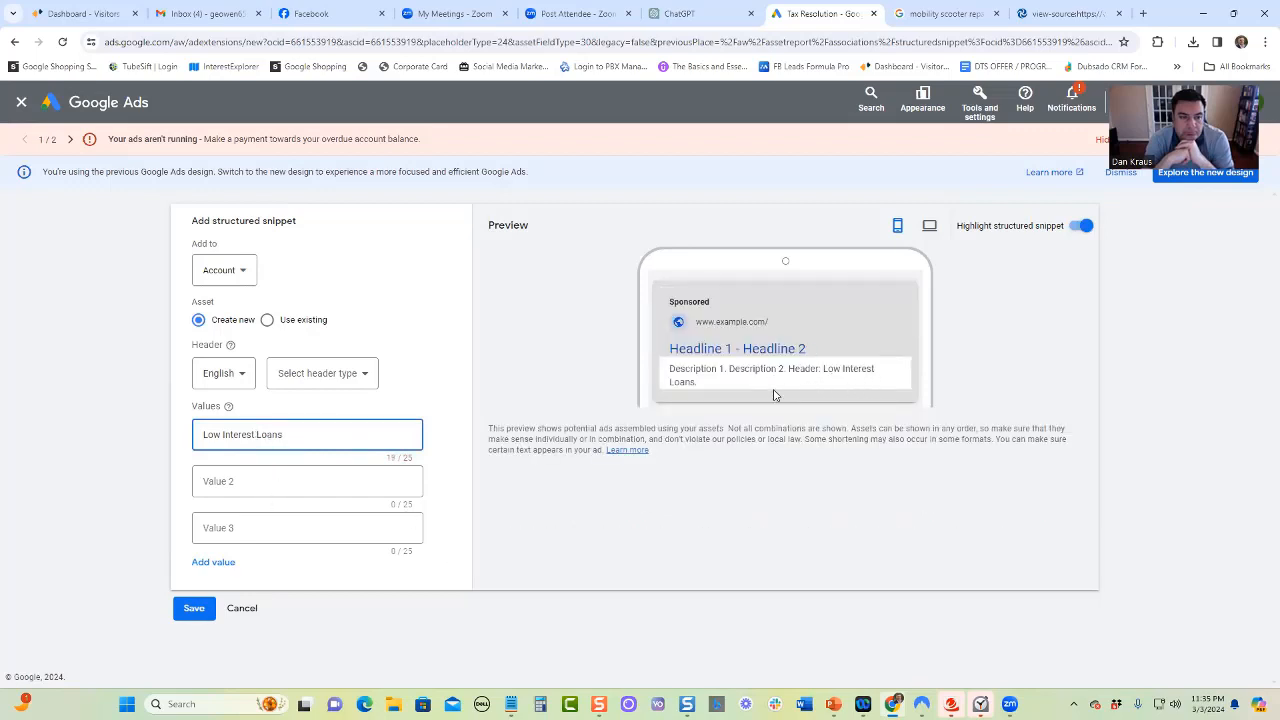
left_click(246, 609)
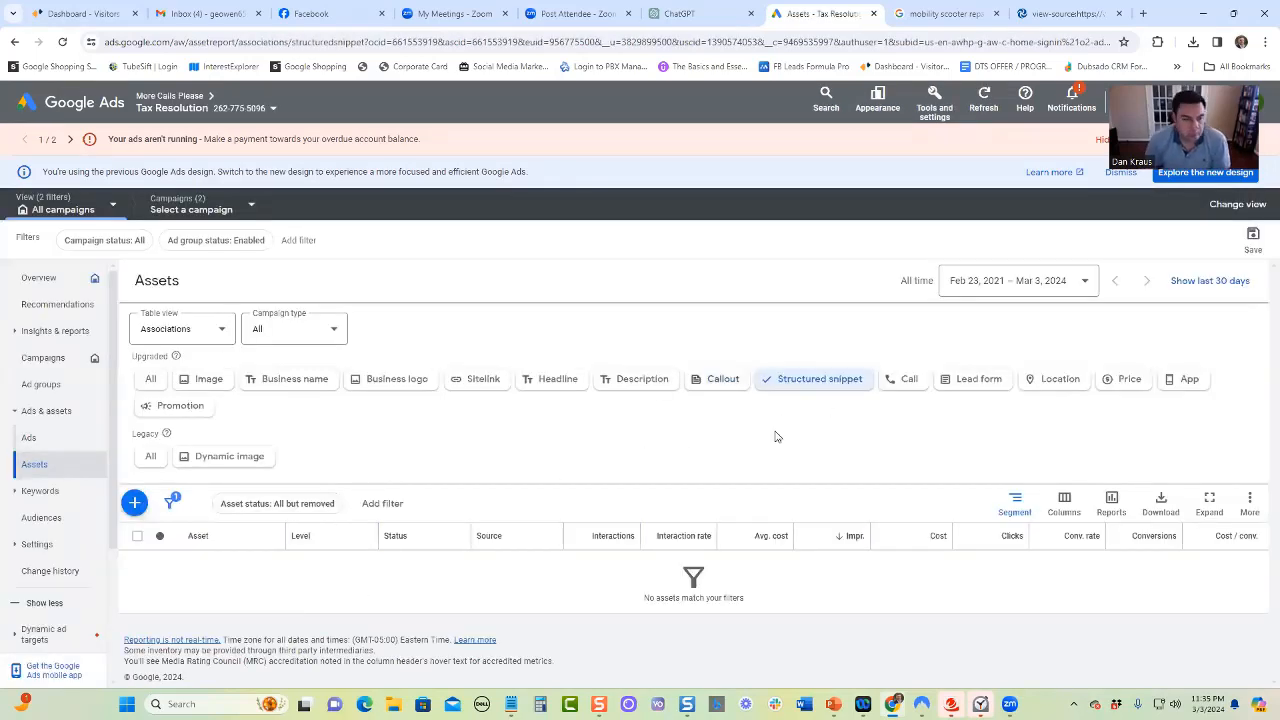
Filter to call assets, open the first one under the Tax Resolution campaign for editing, and view its conversion action options
left_click(903, 379)
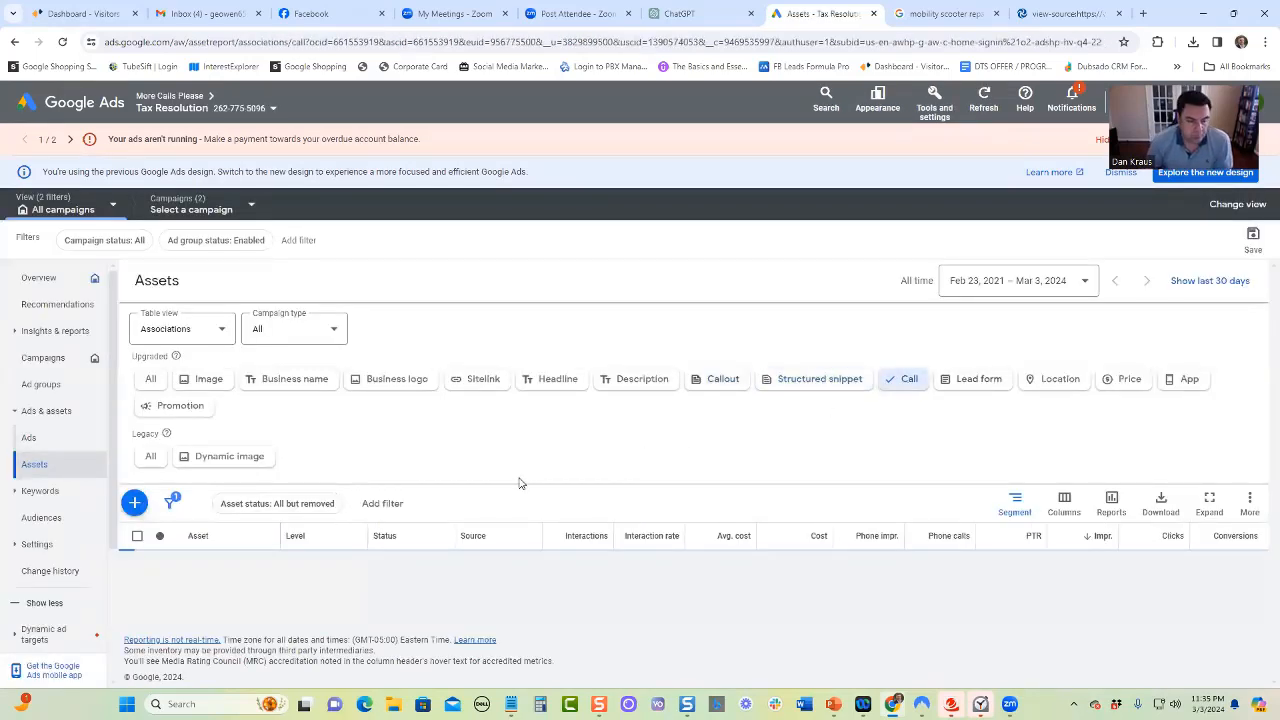
scroll(415, 491, "down", 2)
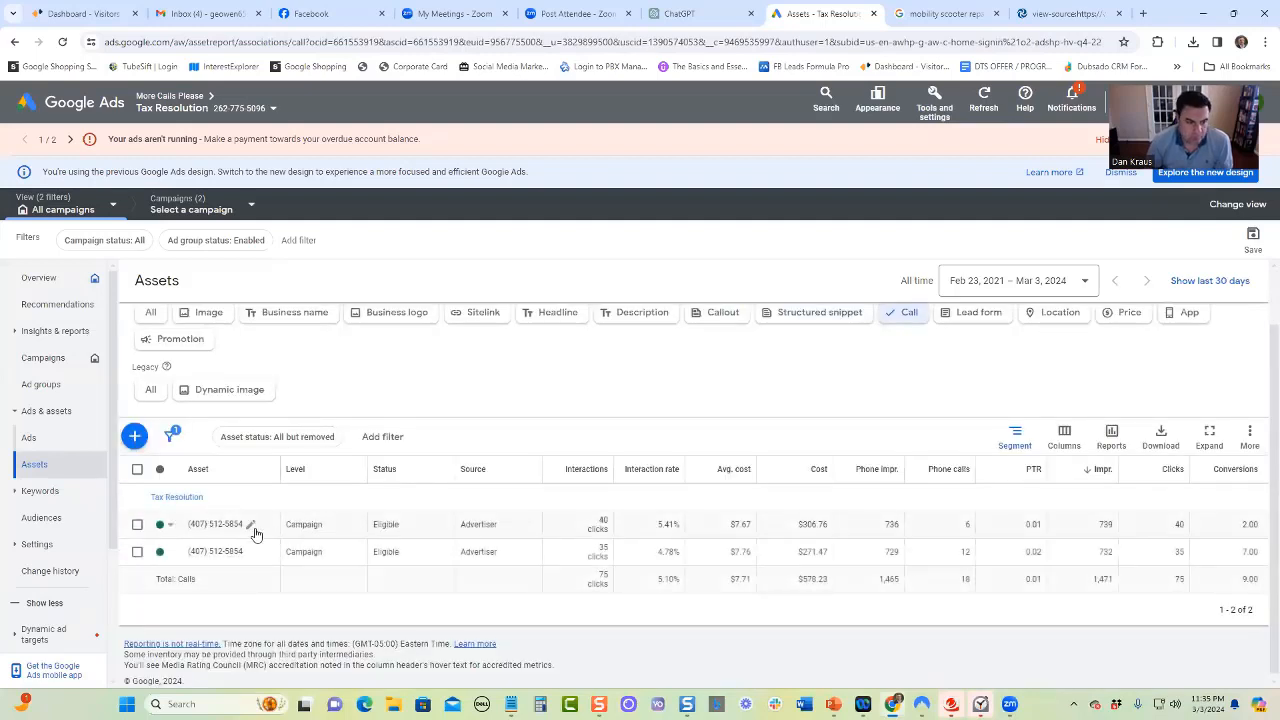
left_click(251, 528)
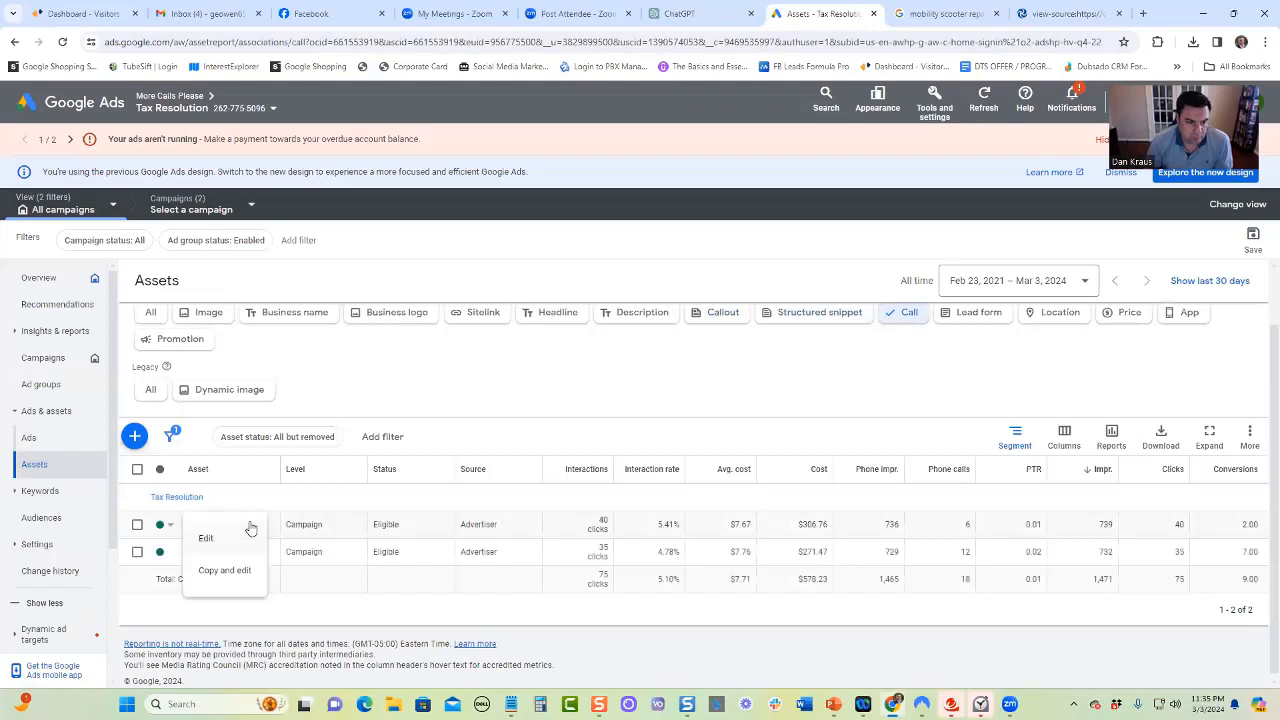
left_click(222, 538)
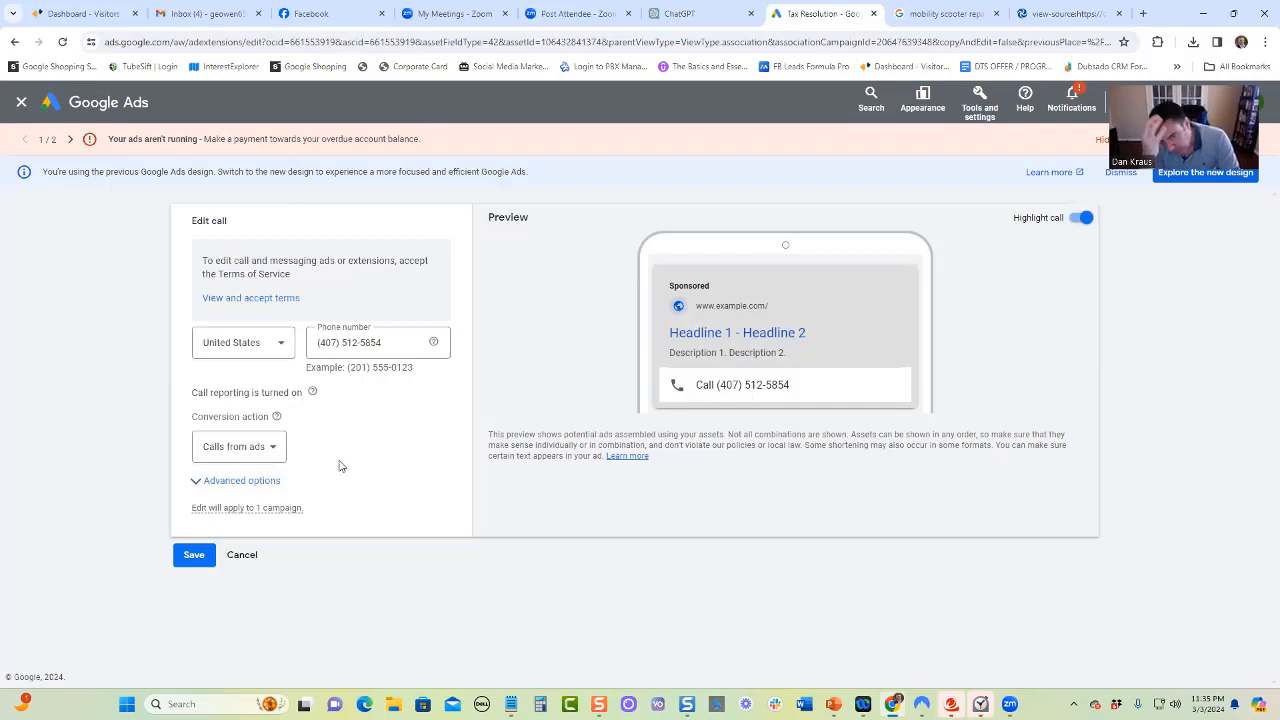
left_click(274, 449)
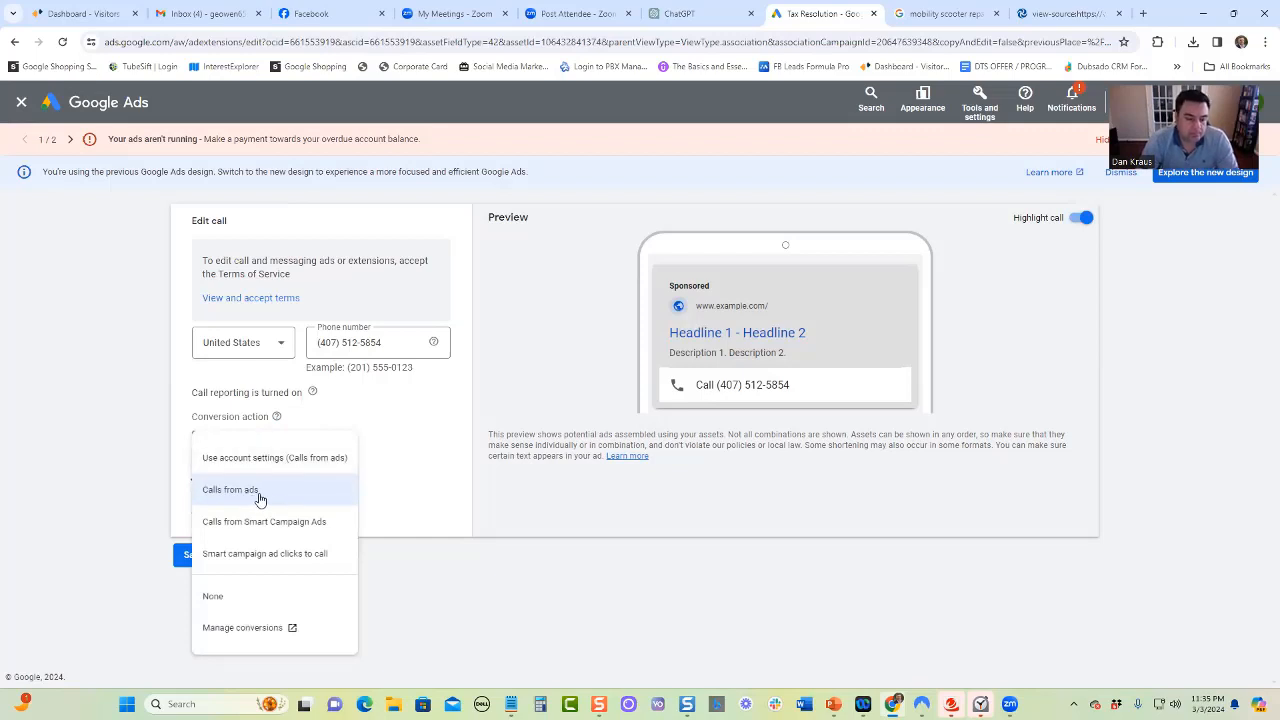
Keep Calls from ads as the call asset's conversion action and cancel the edit
left_click(404, 451)
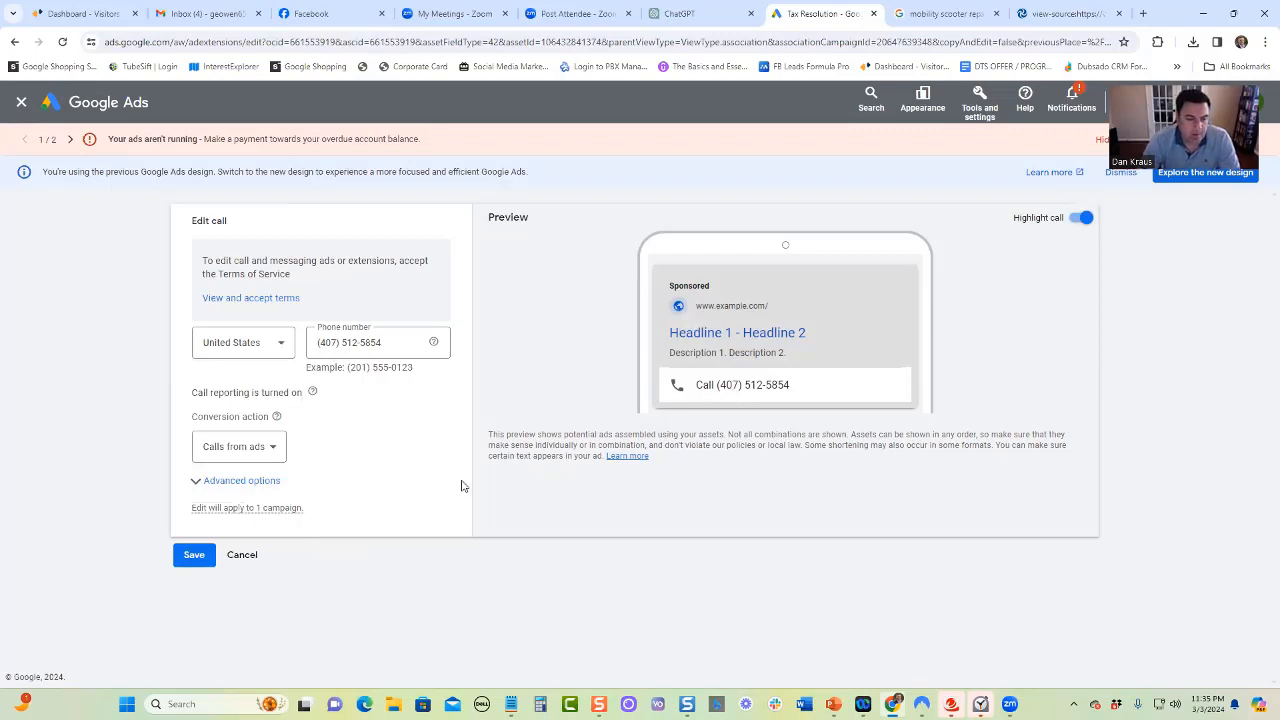
left_click(244, 561)
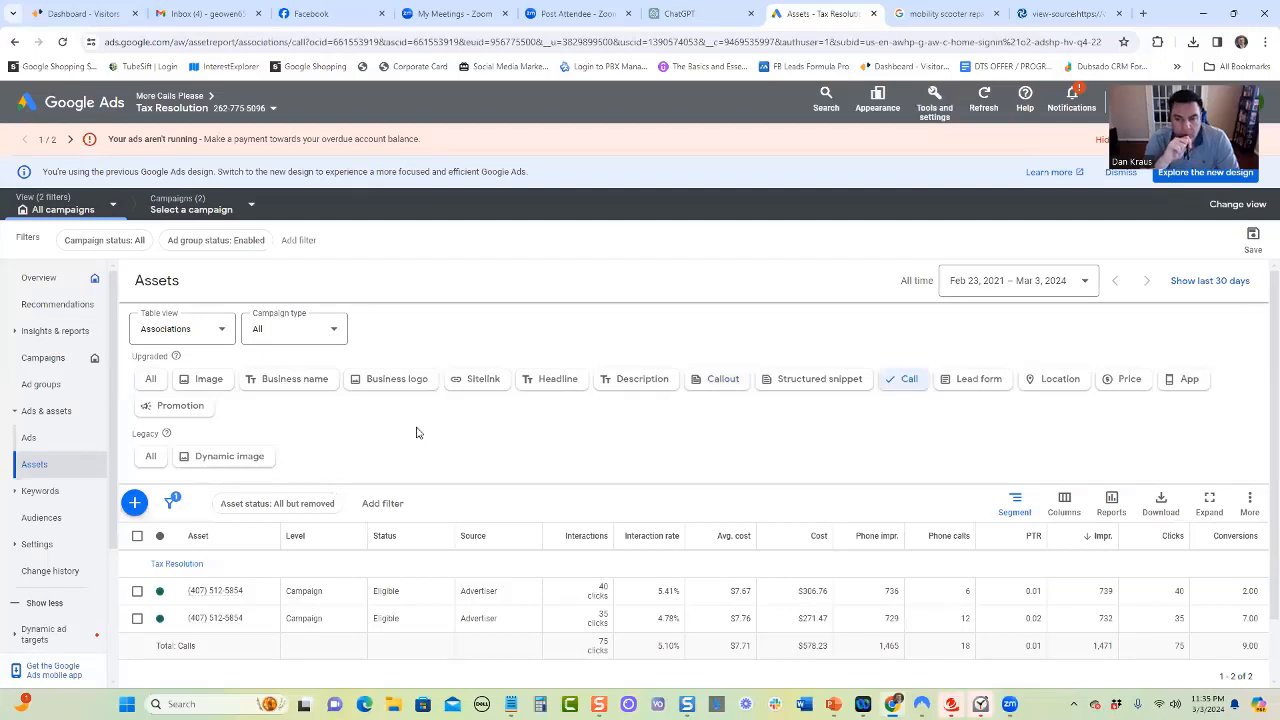
Start a new lead form asset and add it to the Tax Resolution campaign instead of the account
left_click(970, 382)
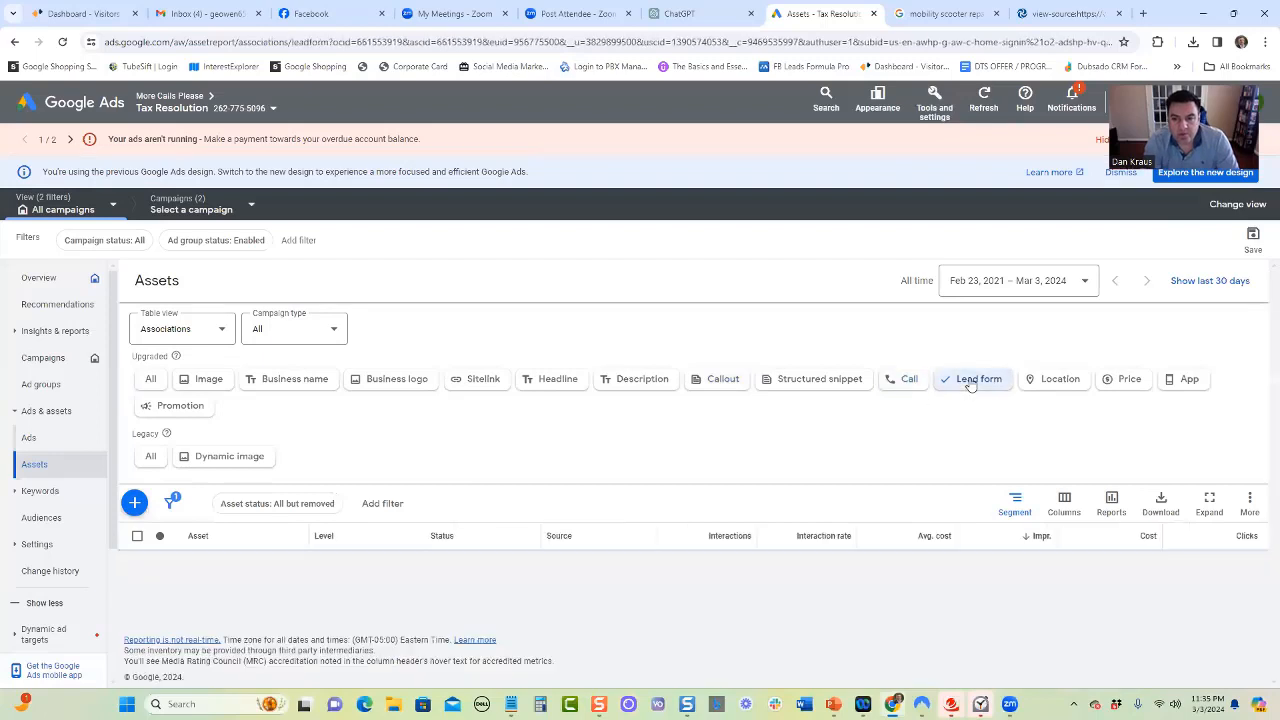
left_click(140, 502)
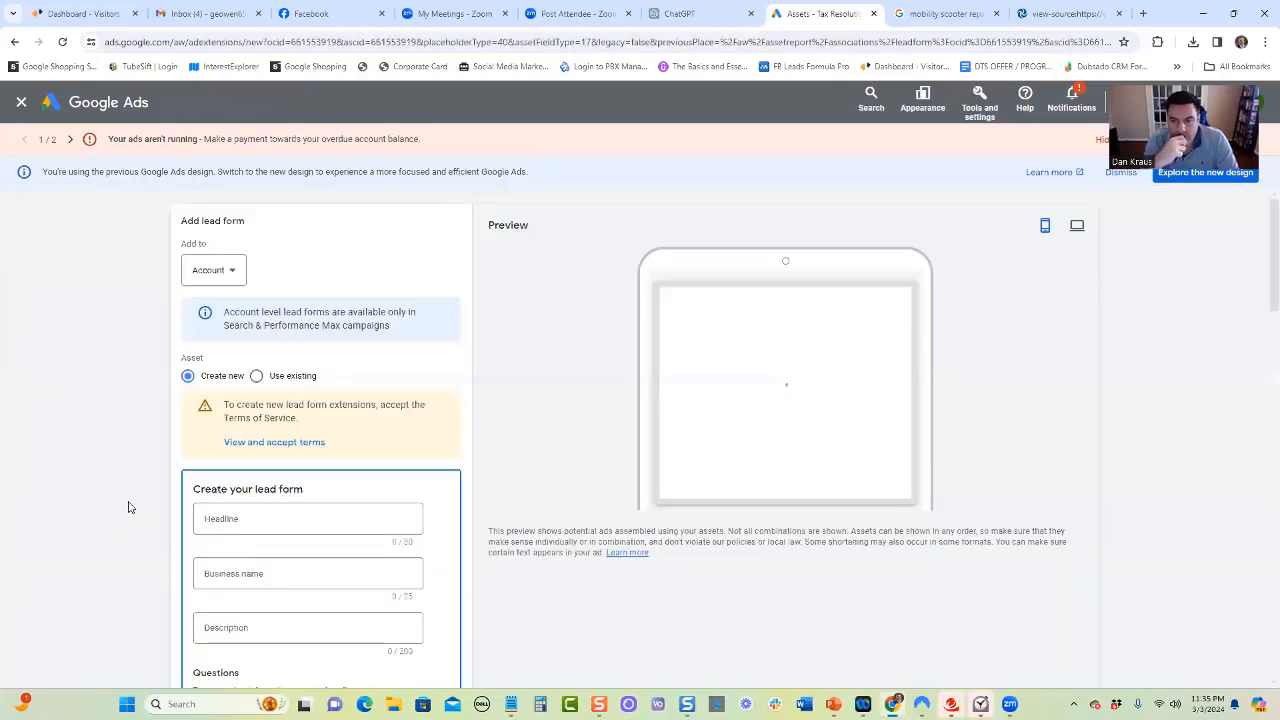
left_click(232, 276)
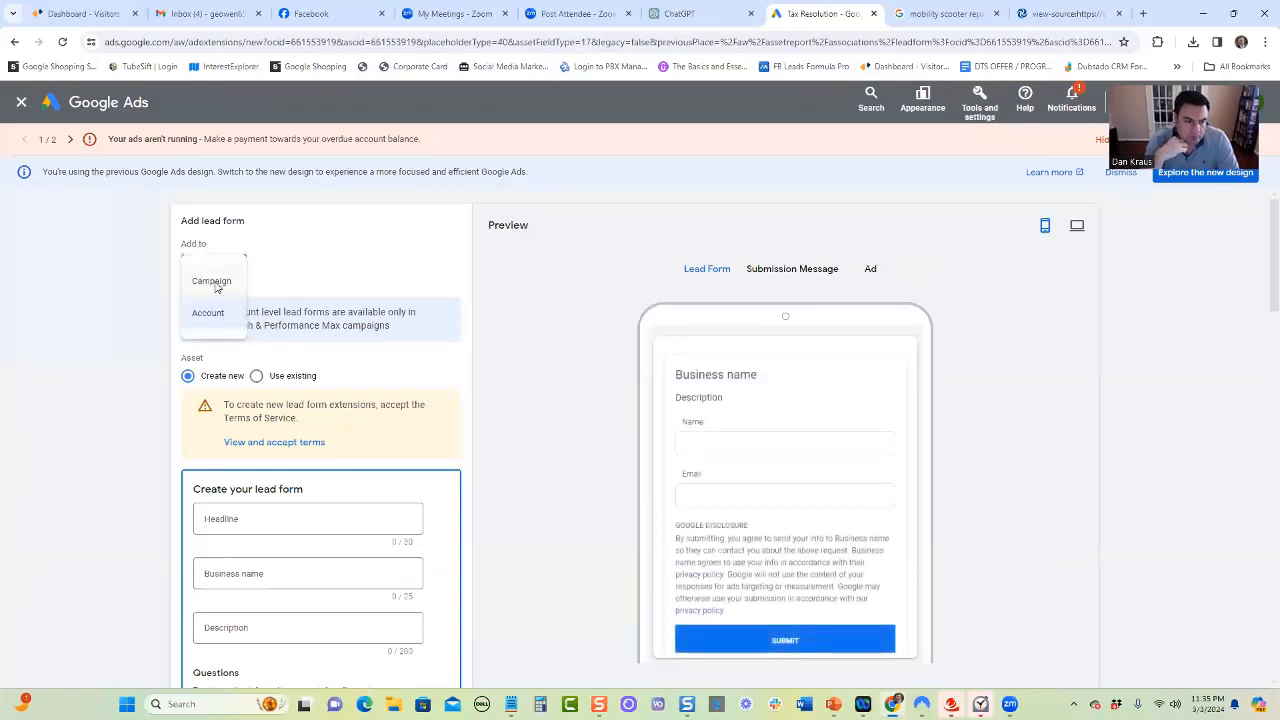
left_click(212, 283)
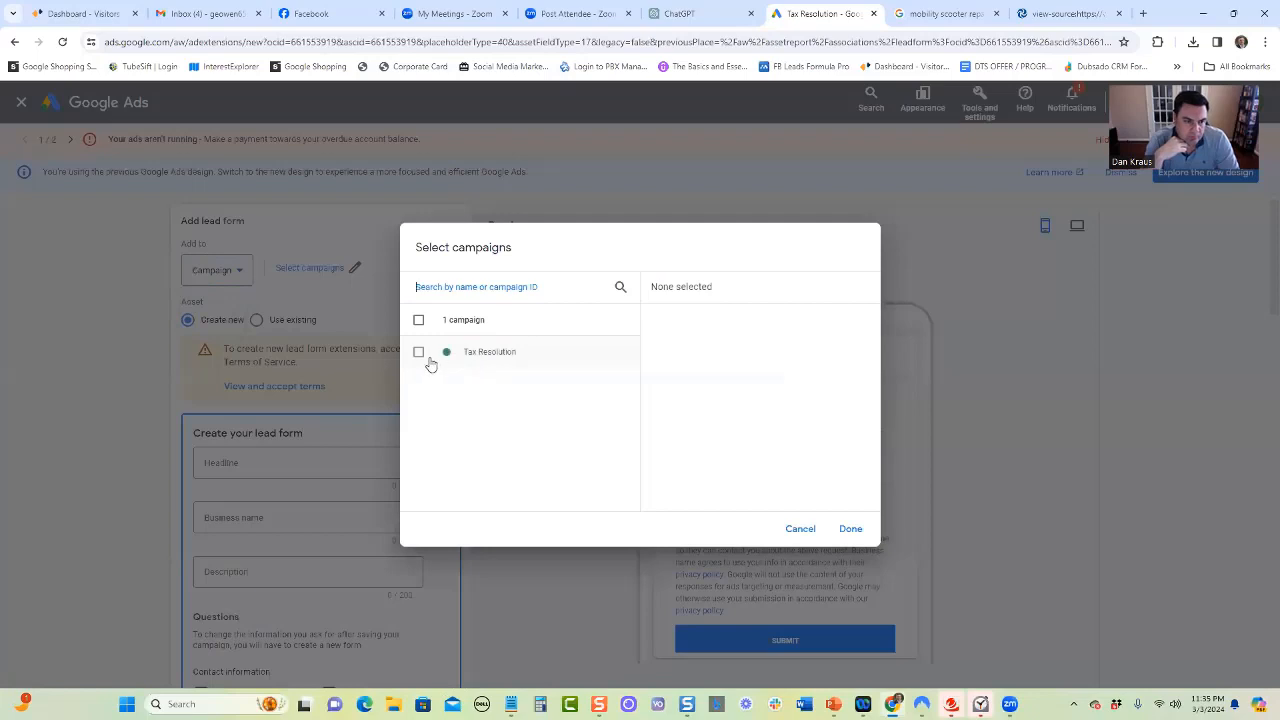
left_click(419, 353)
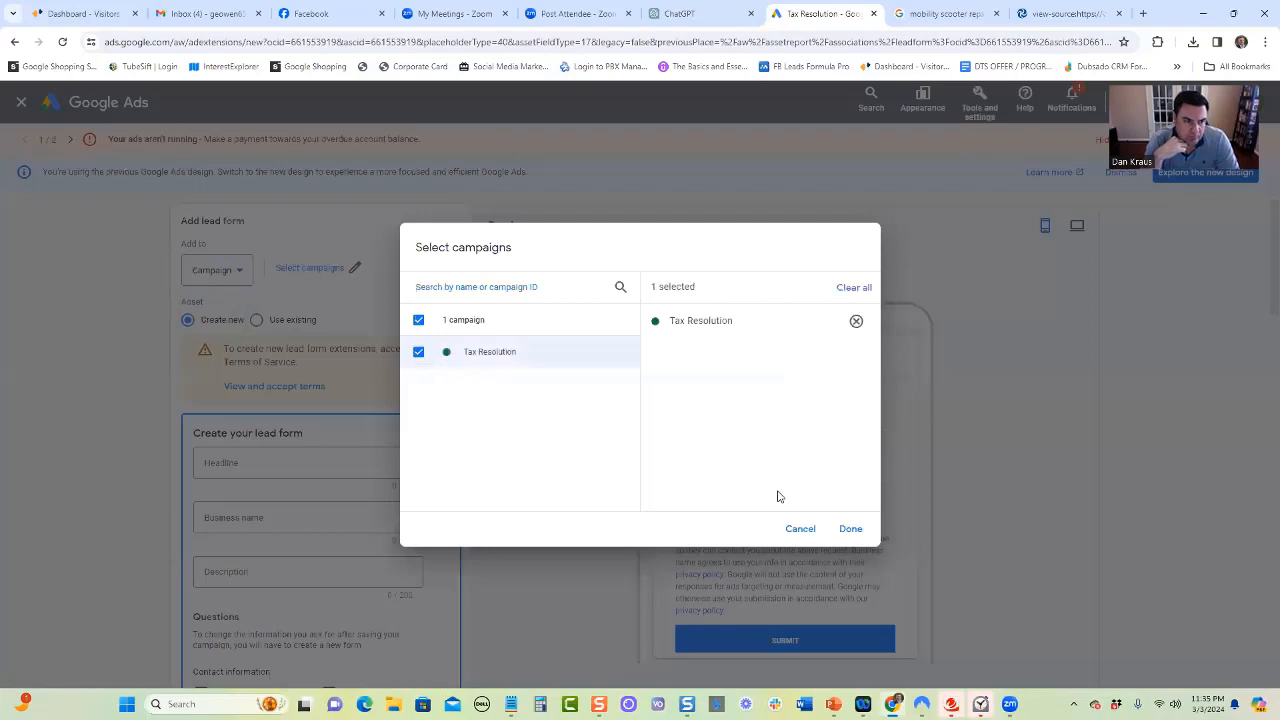
left_click(850, 529)
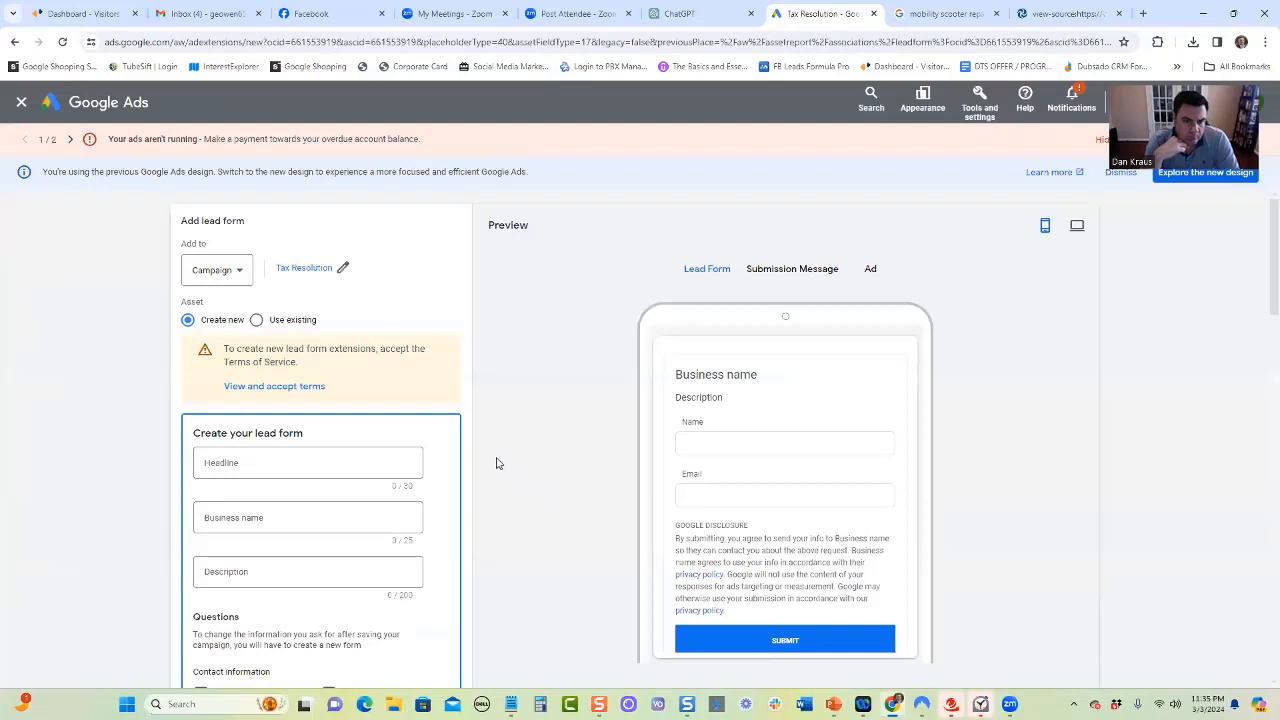
Examine the lead form's headline, business name and description fields, its contact, work and qualifying questions, privacy policy URL and background image
scroll(497, 463, "down", 2)
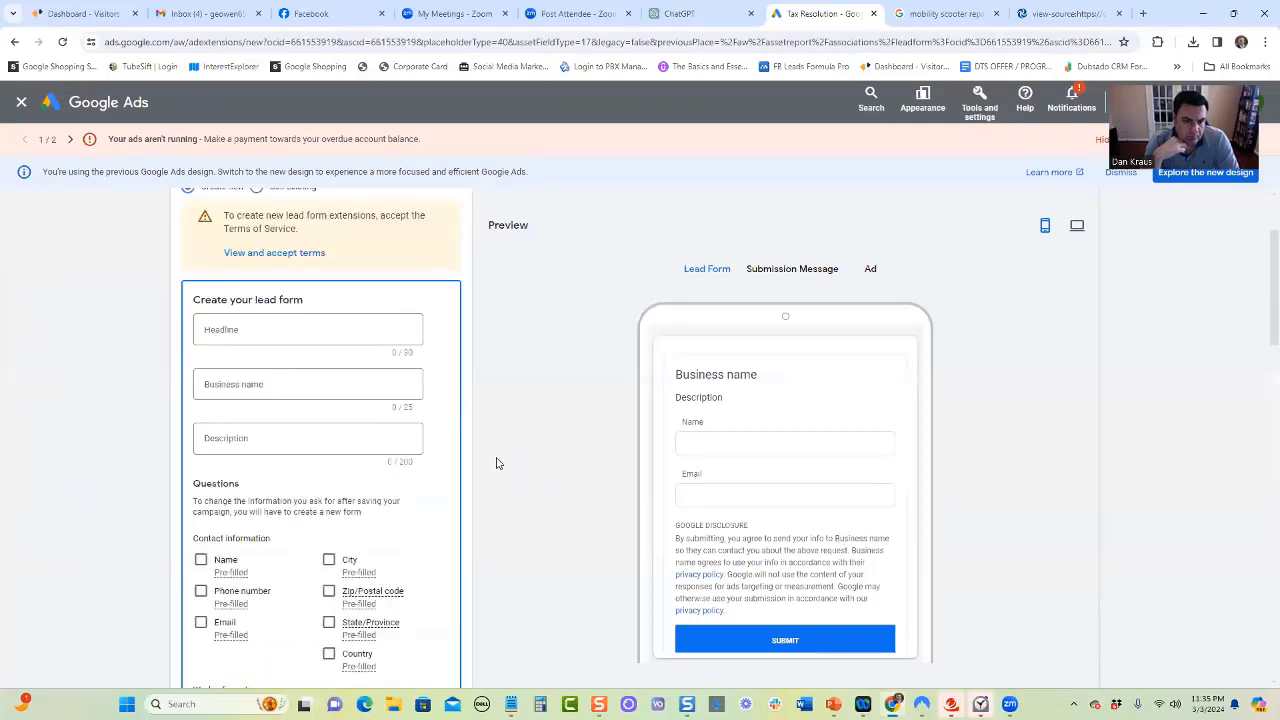
scroll(497, 463, "up", 1)
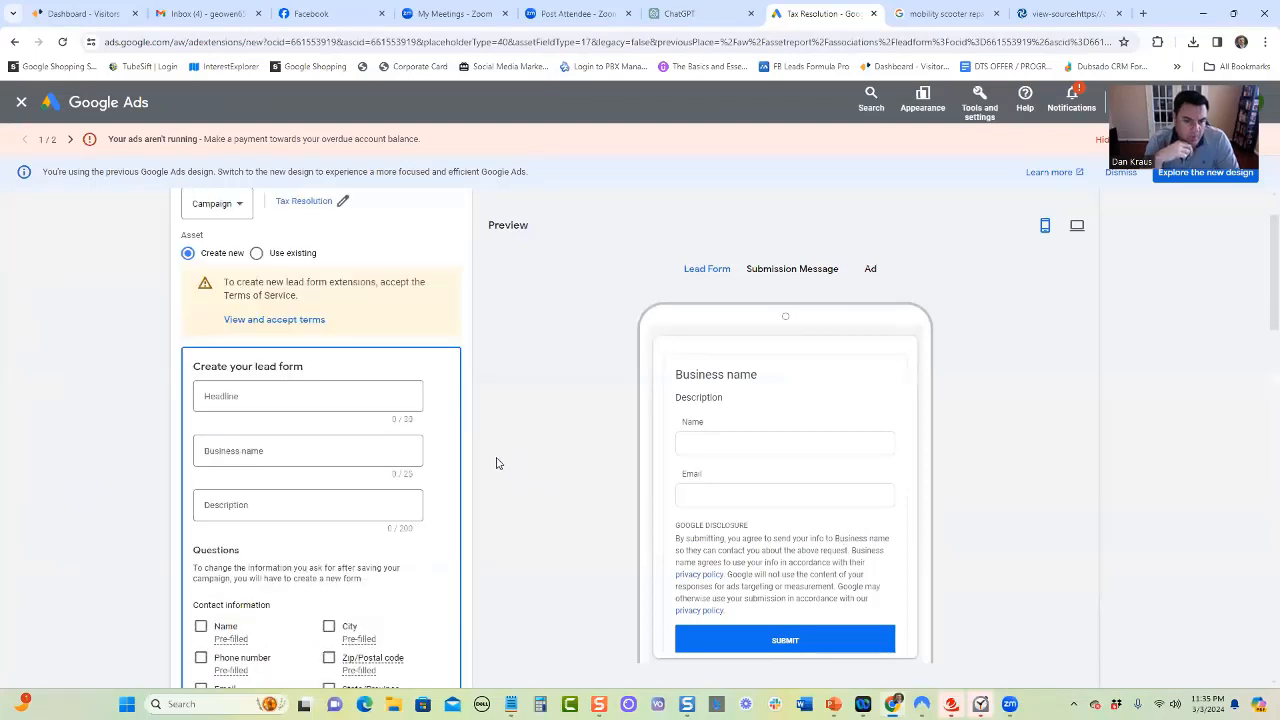
left_click(262, 397)
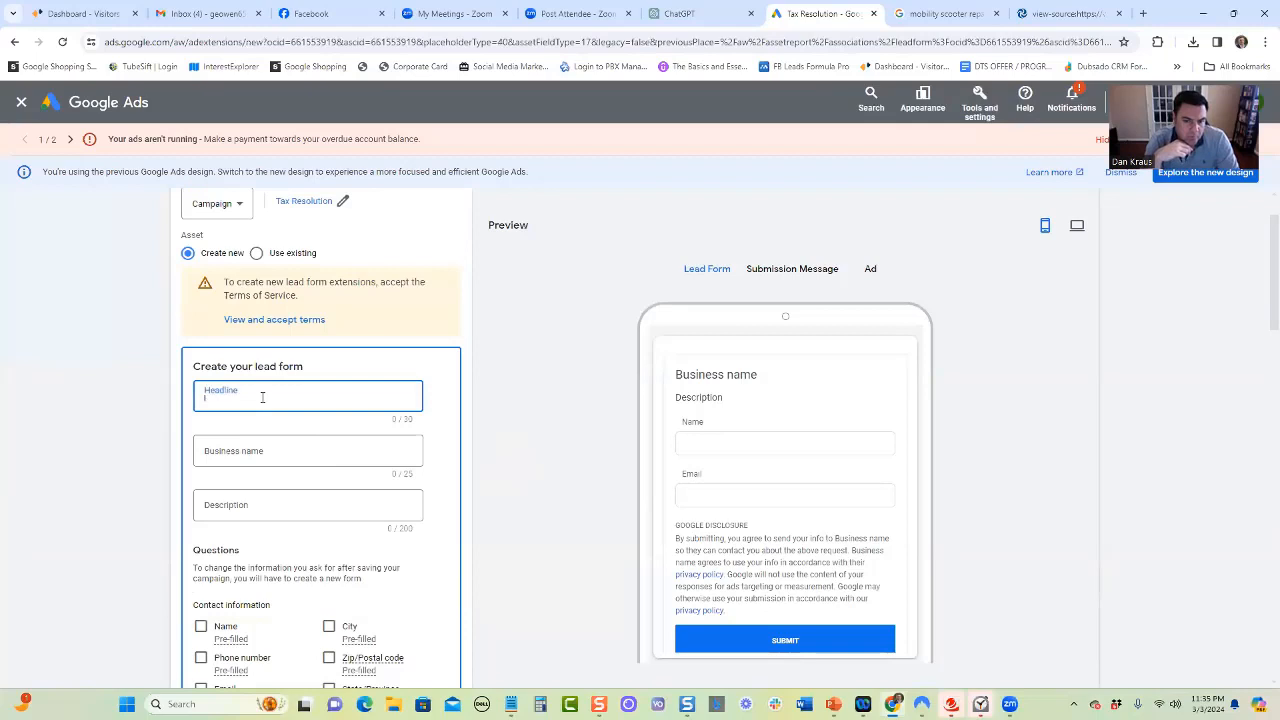
left_click(260, 450)
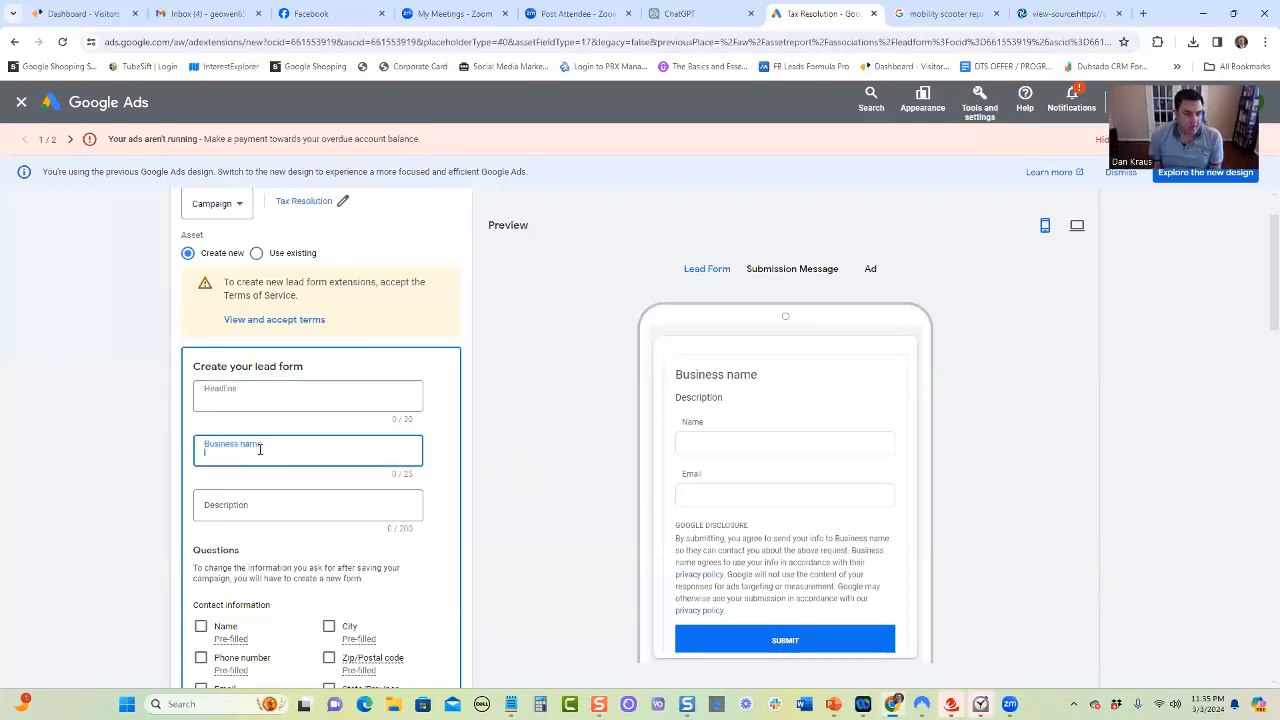
left_click(256, 506)
scroll(477, 503, "down", 2)
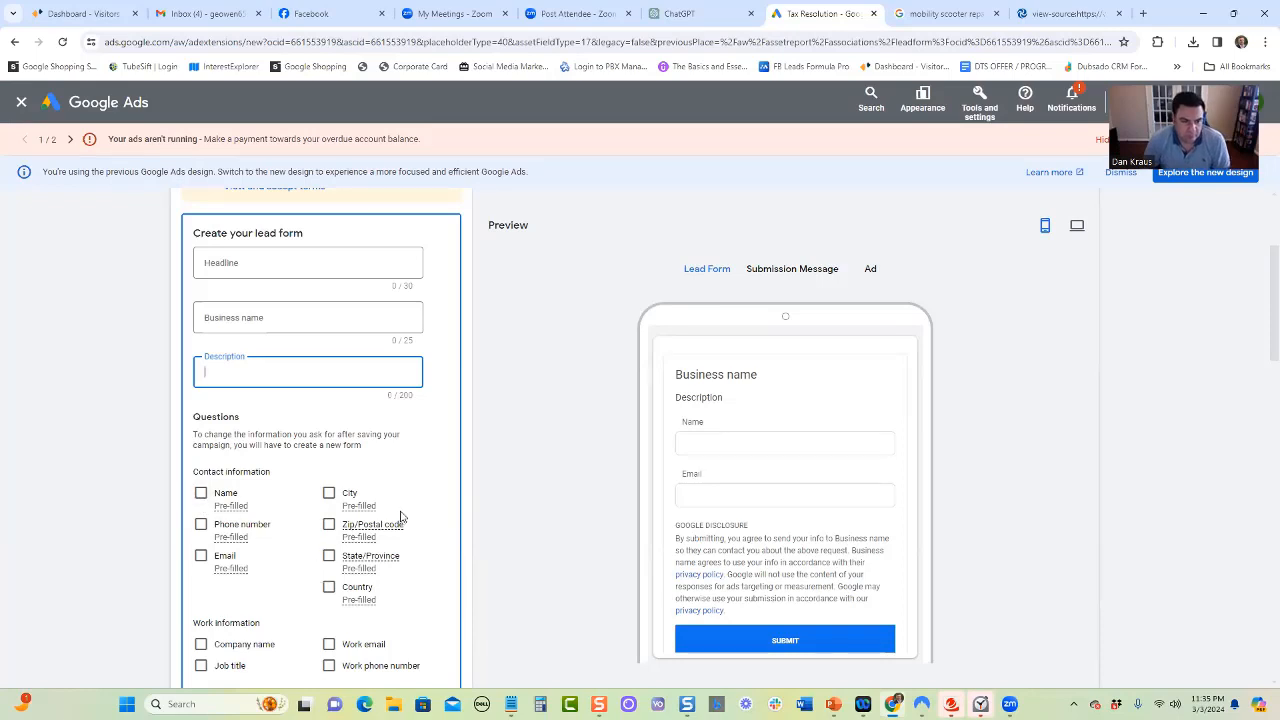
scroll(400, 517, "down", 2)
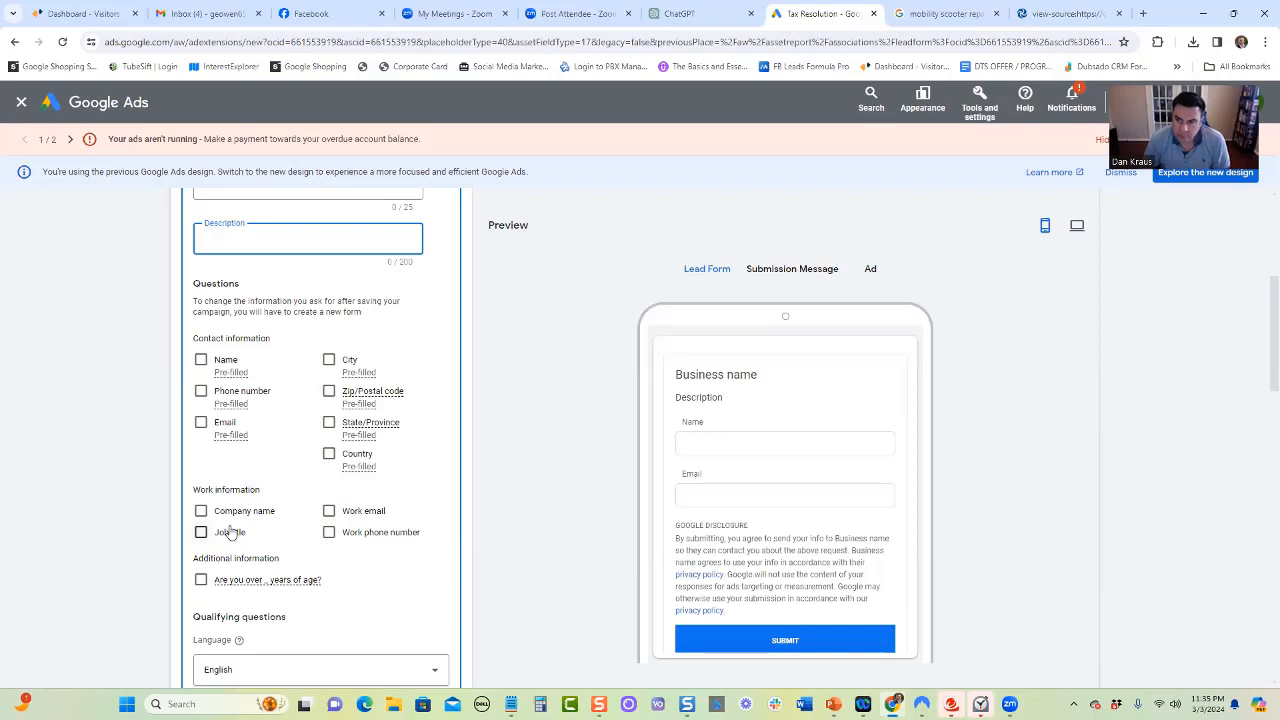
scroll(349, 490, "down", 2)
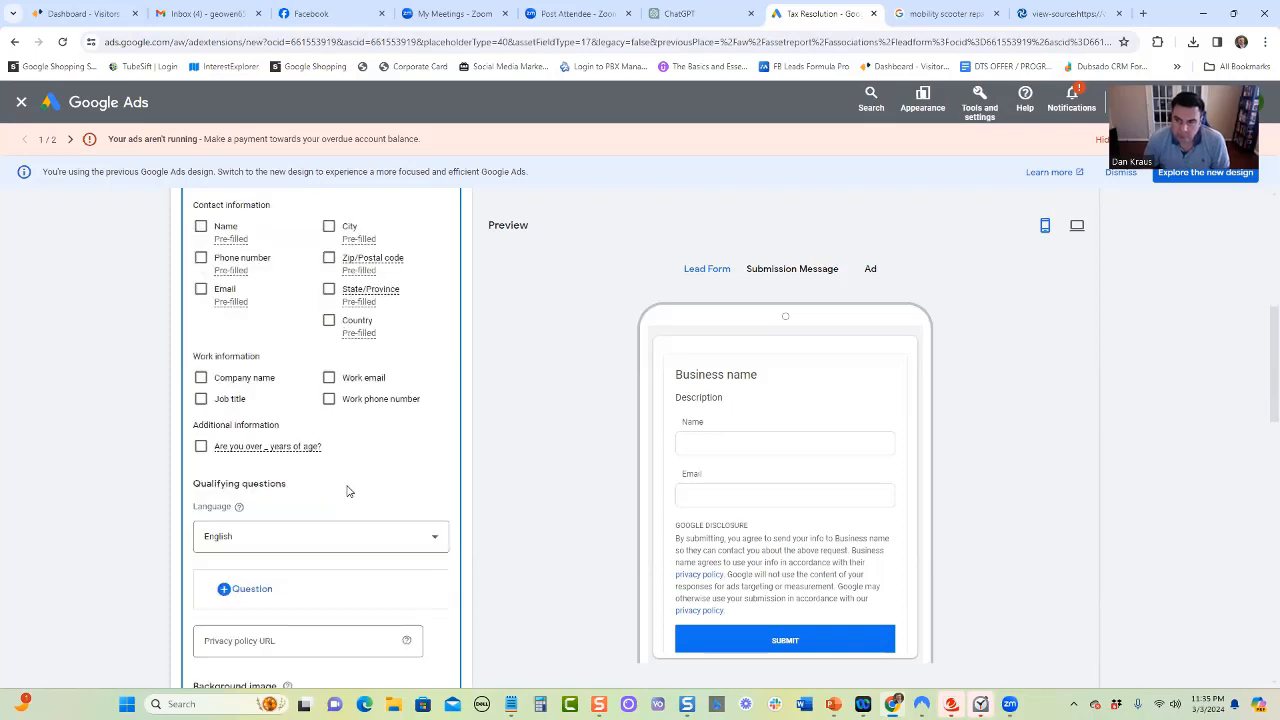
scroll(349, 490, "down", 1)
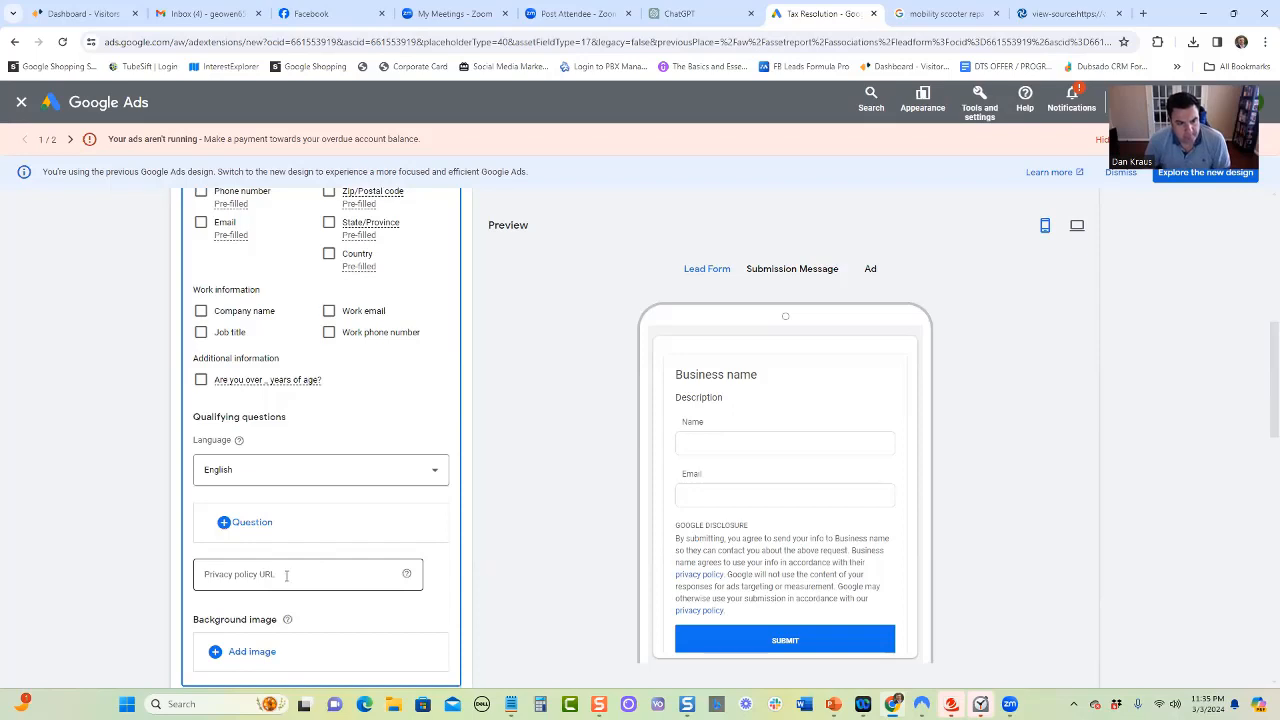
scroll(420, 477, "down", 2)
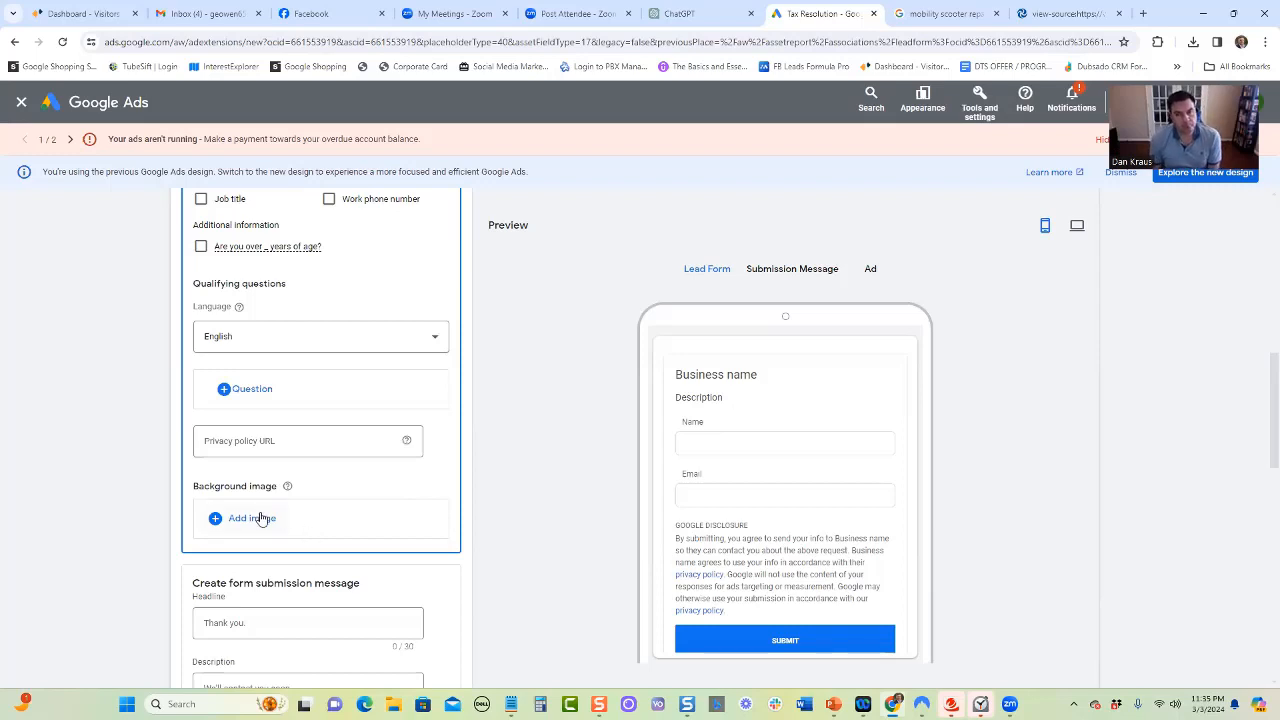
scroll(381, 489, "down", 1)
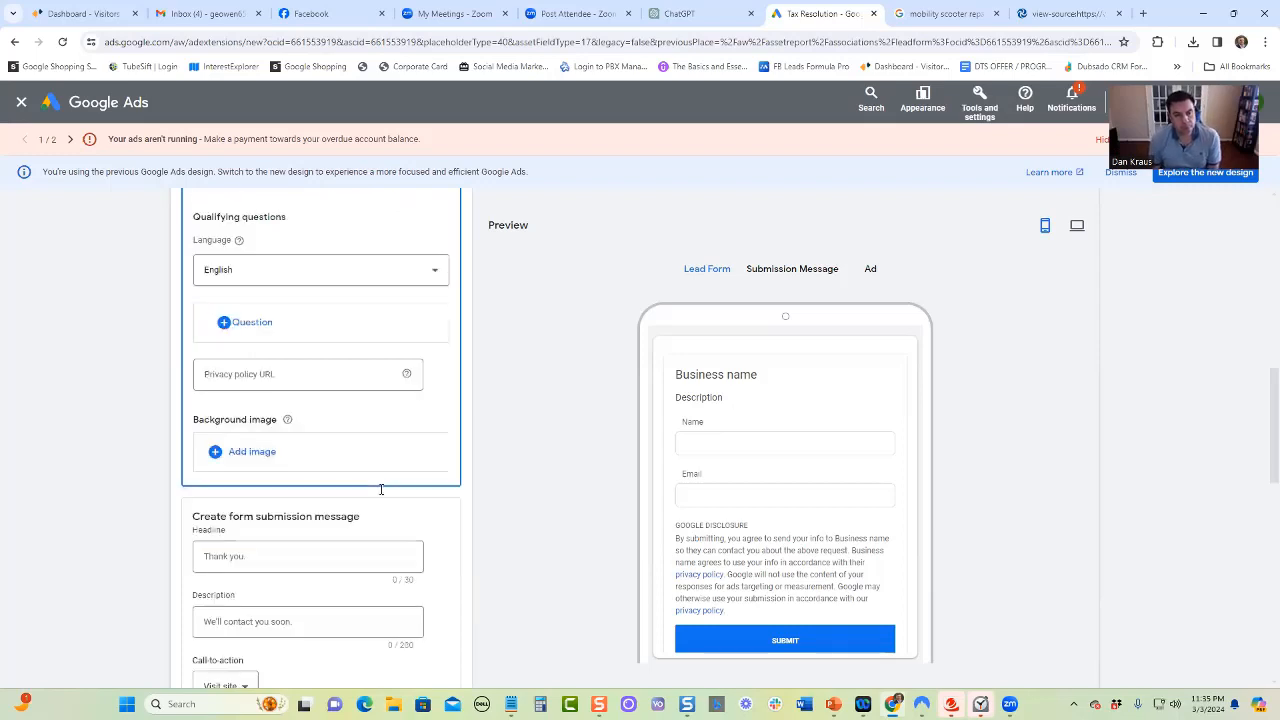
Review the form submission message's headline, description and call-to-action options, keeping Visit site
scroll(381, 489, "down", 1)
scroll(451, 478, "down", 1)
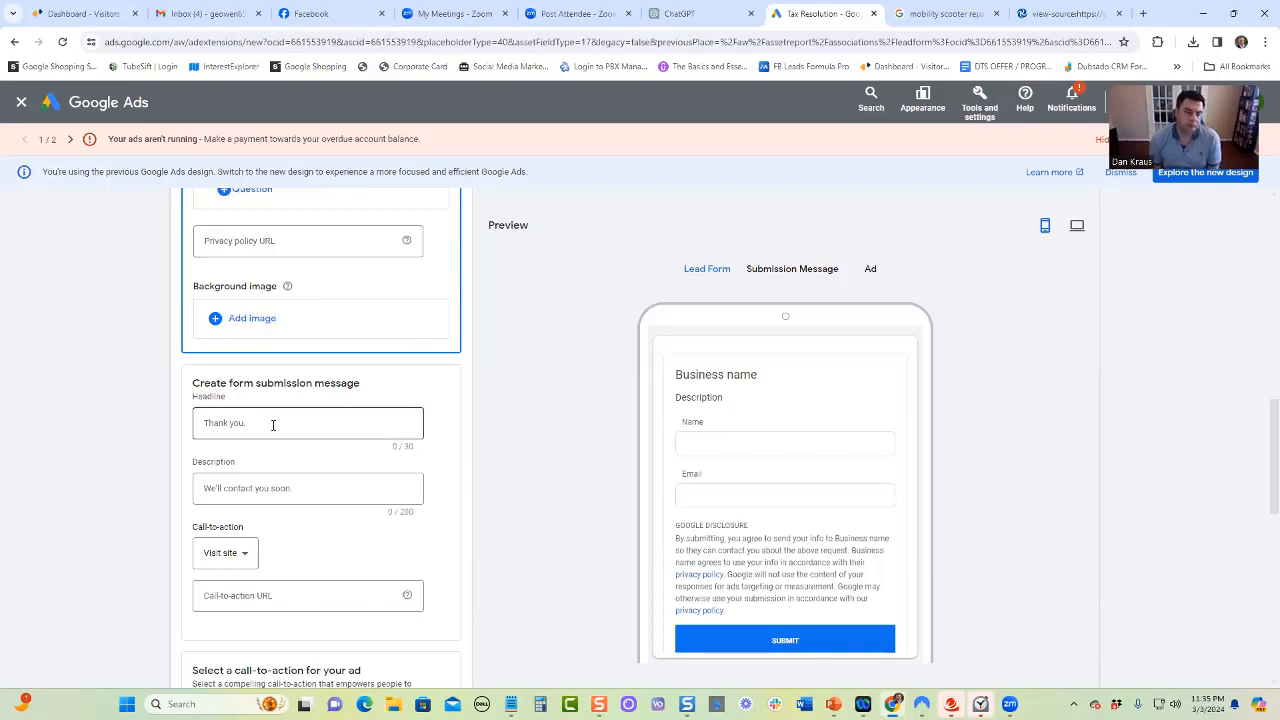
left_click(309, 491)
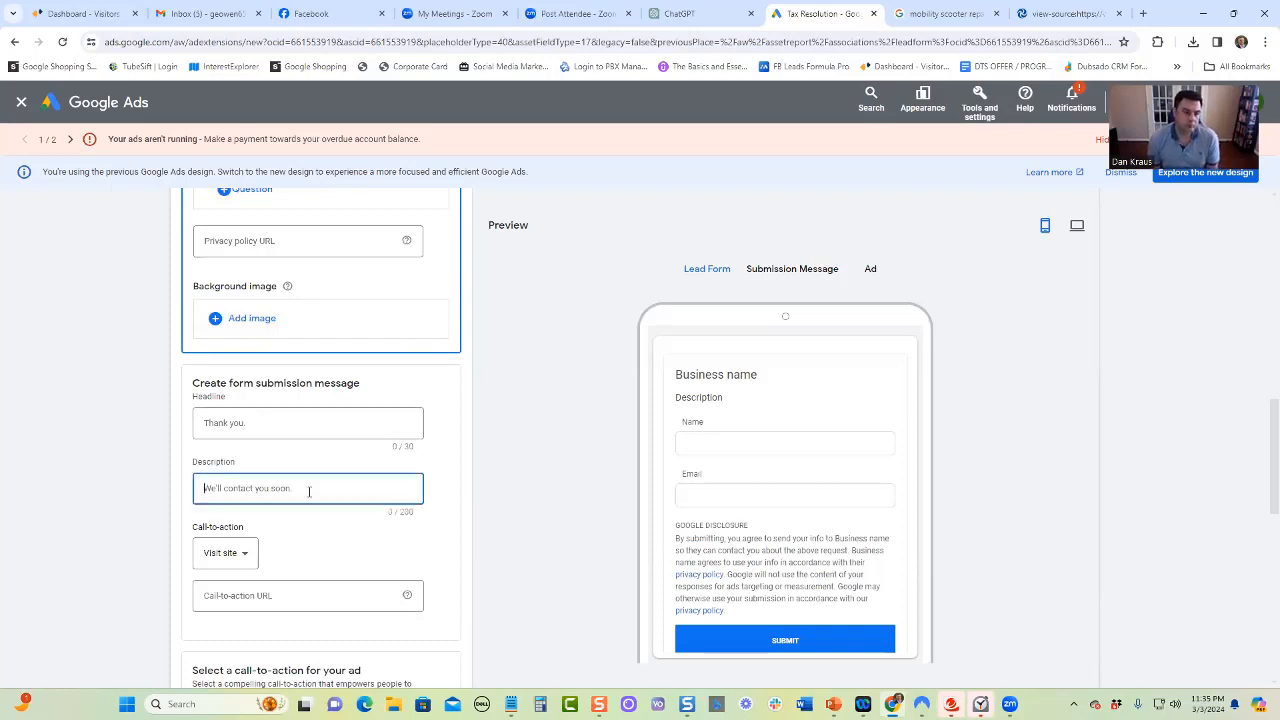
left_click(253, 563)
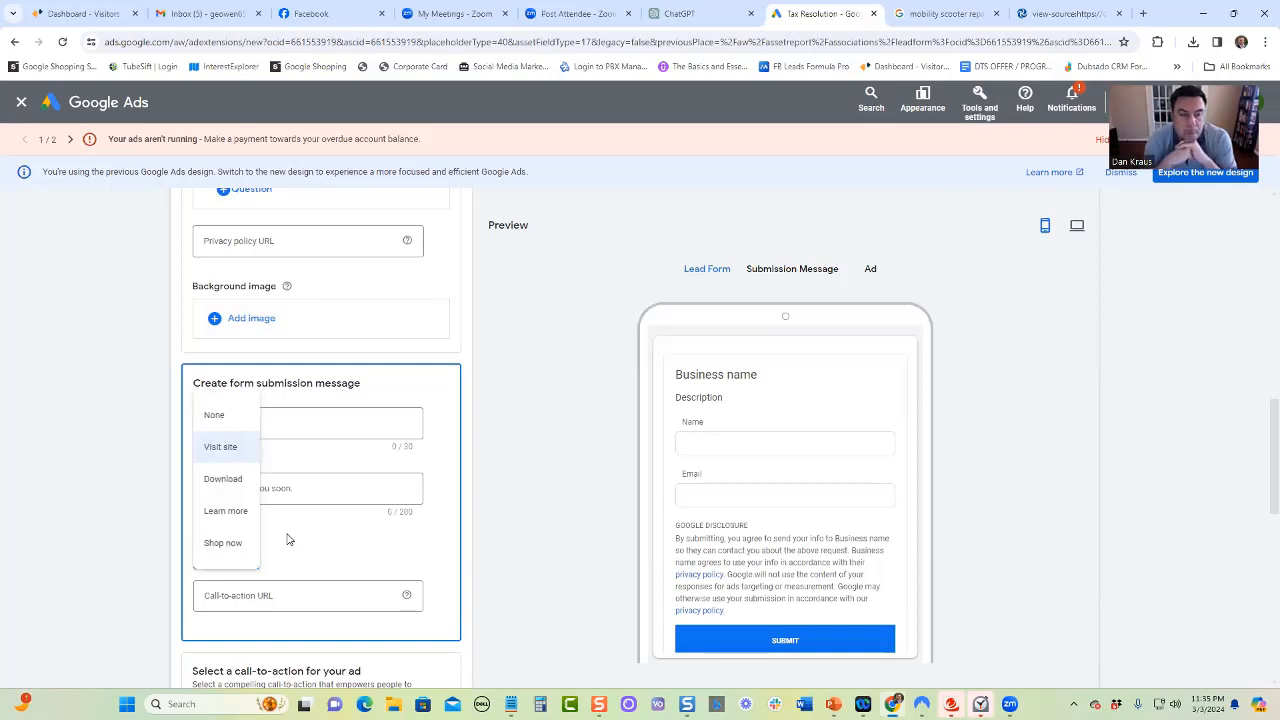
left_click(287, 540)
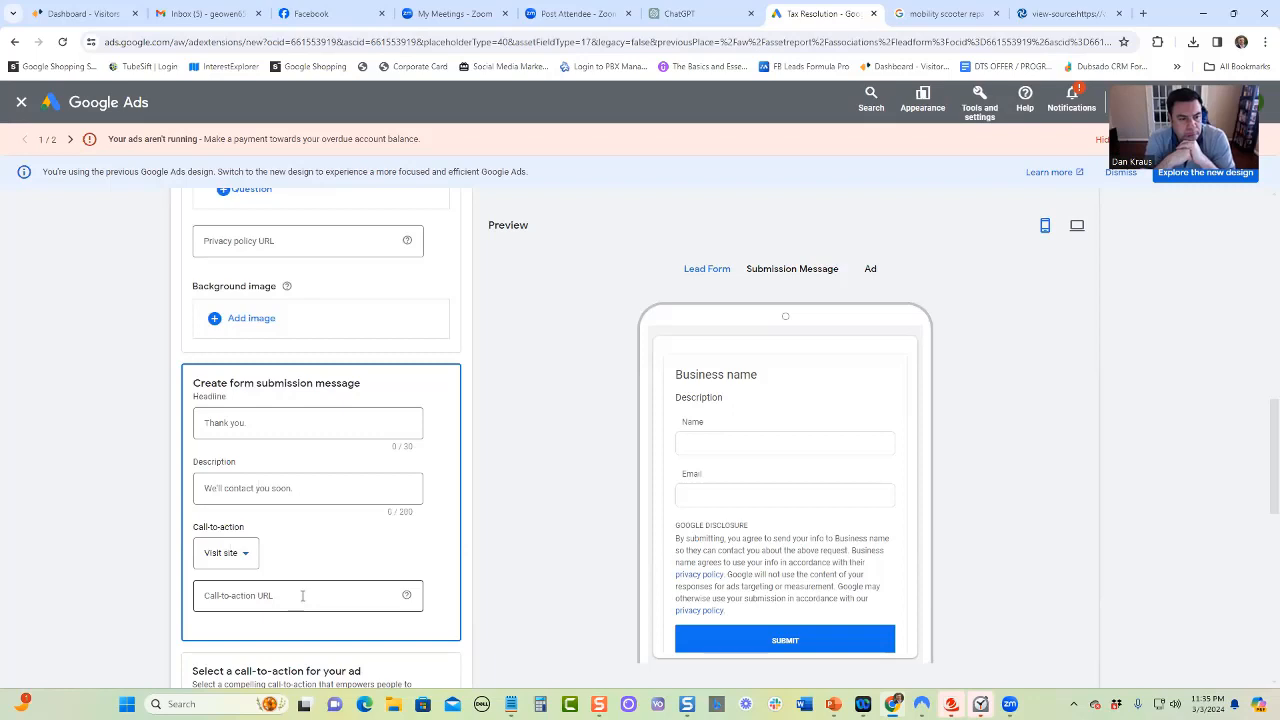
Set the lead form ad's call-to-action to Get quote
scroll(328, 573, "down", 2)
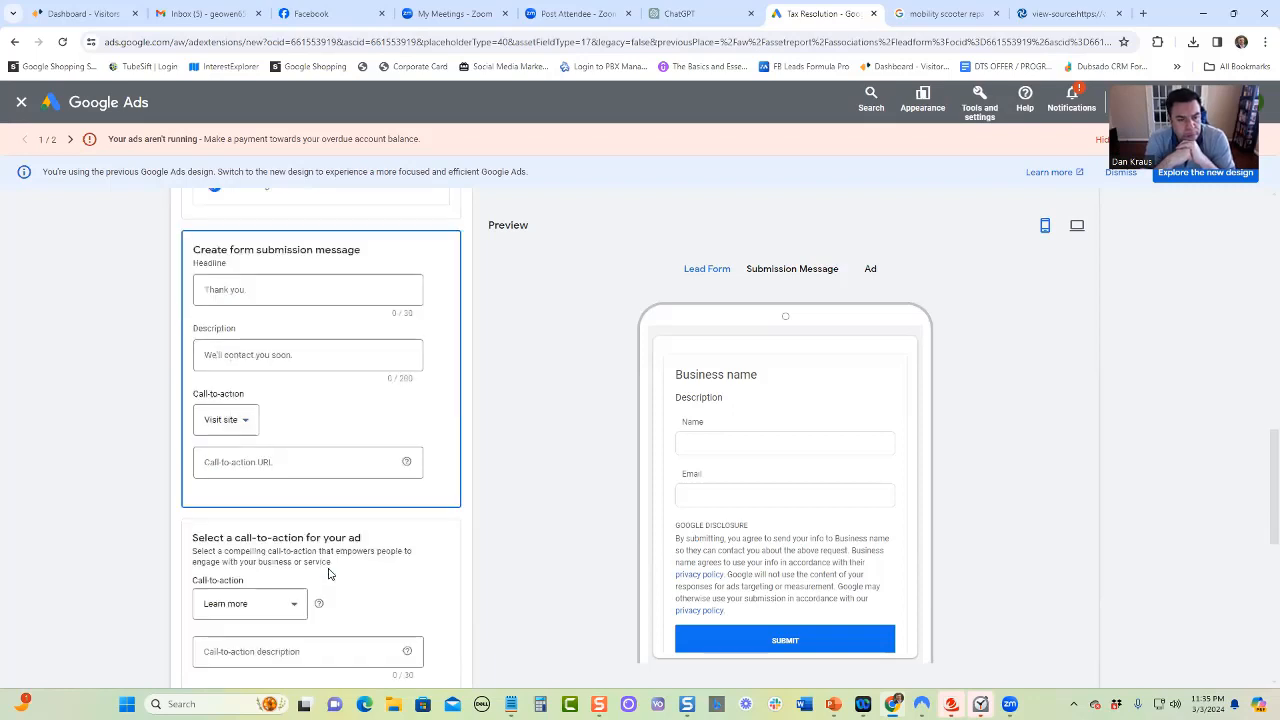
scroll(352, 563, "down", 1)
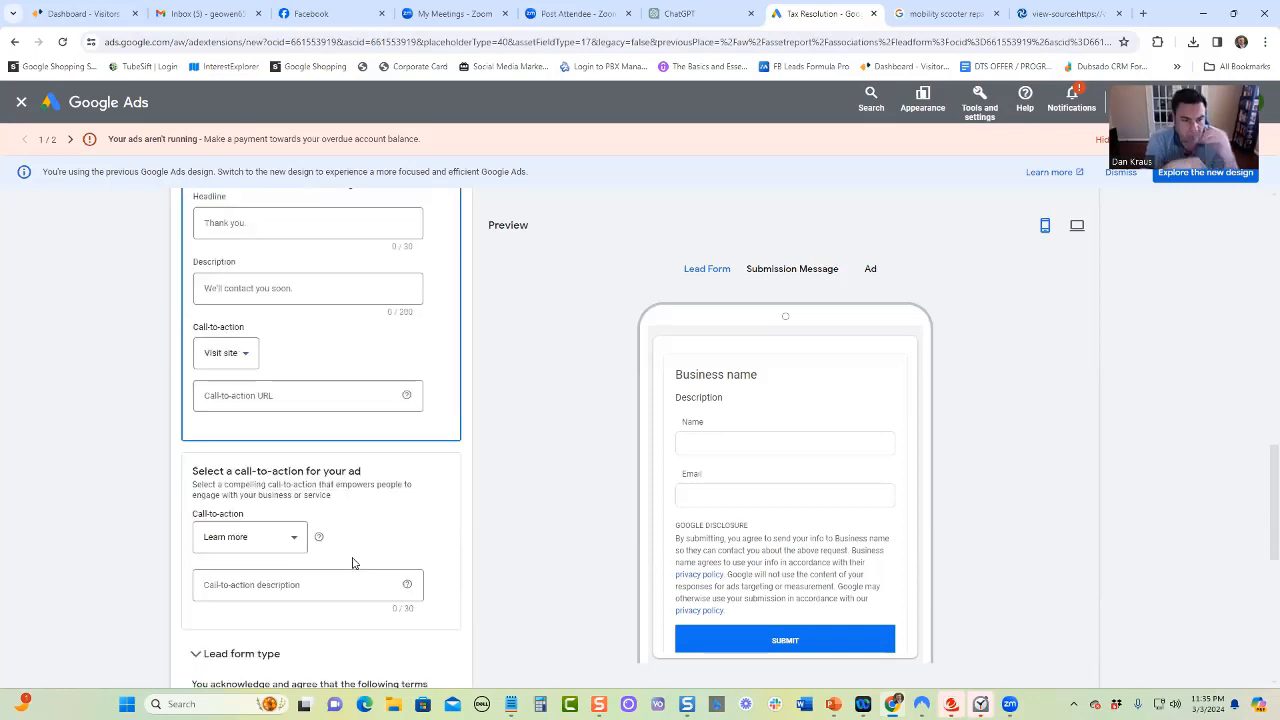
left_click(289, 548)
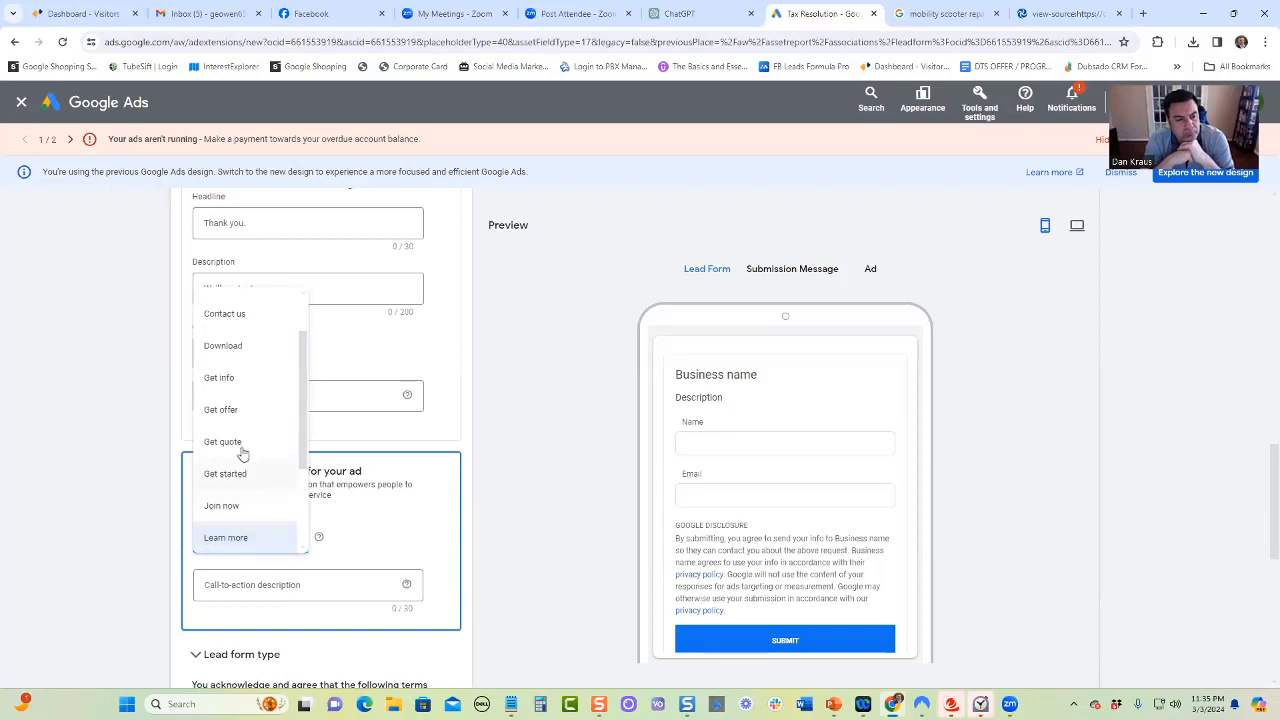
left_click(240, 443)
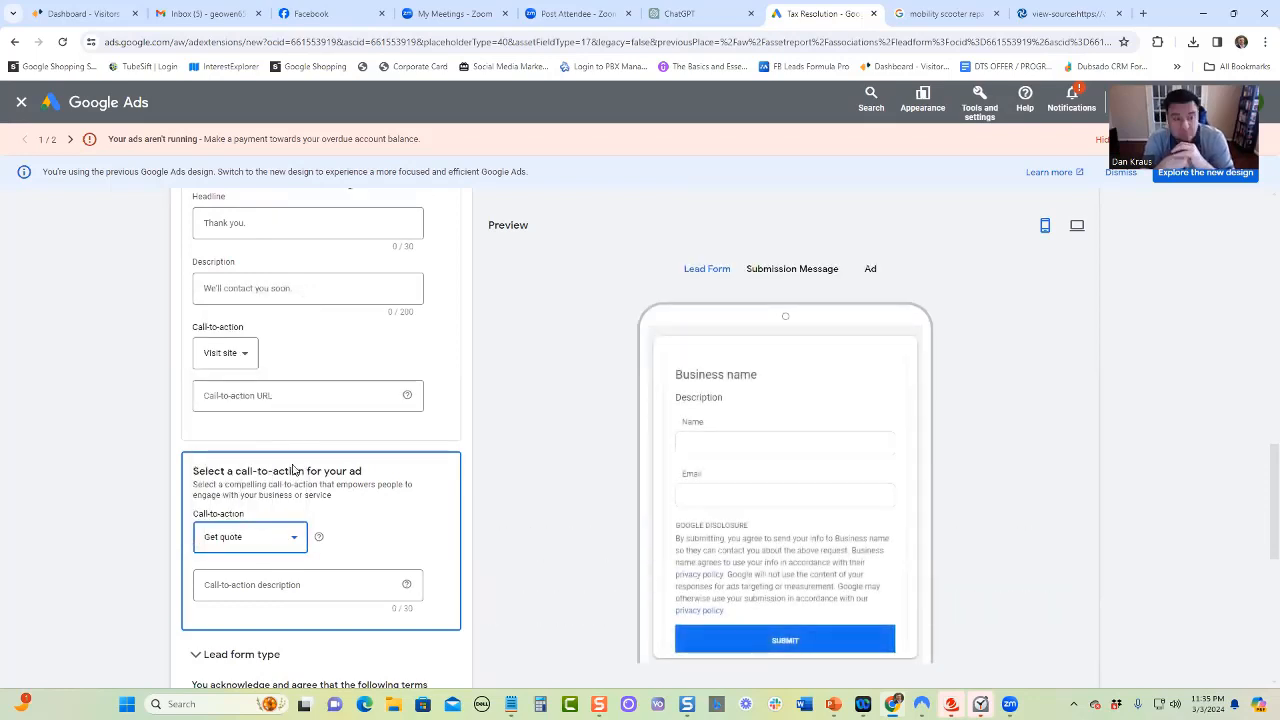
Expand the lead export settings and examine the available CRM and app connections
scroll(469, 503, "down", 3)
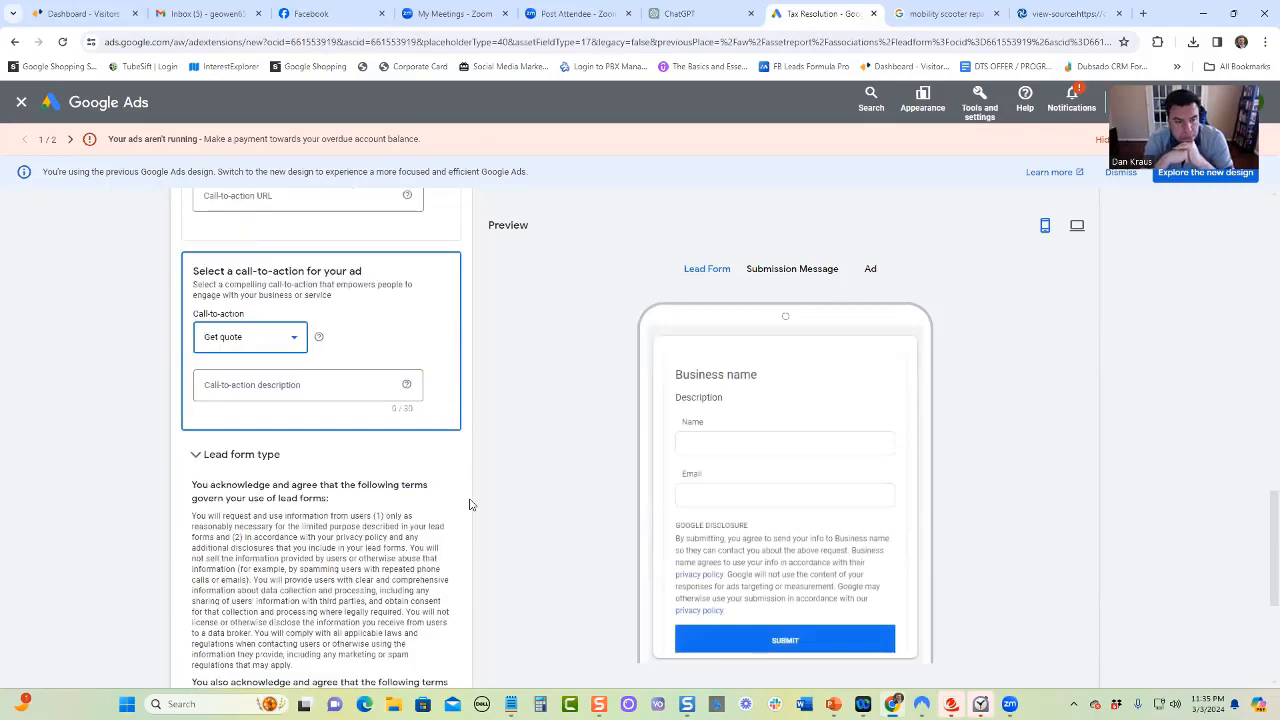
scroll(345, 487, "down", 2)
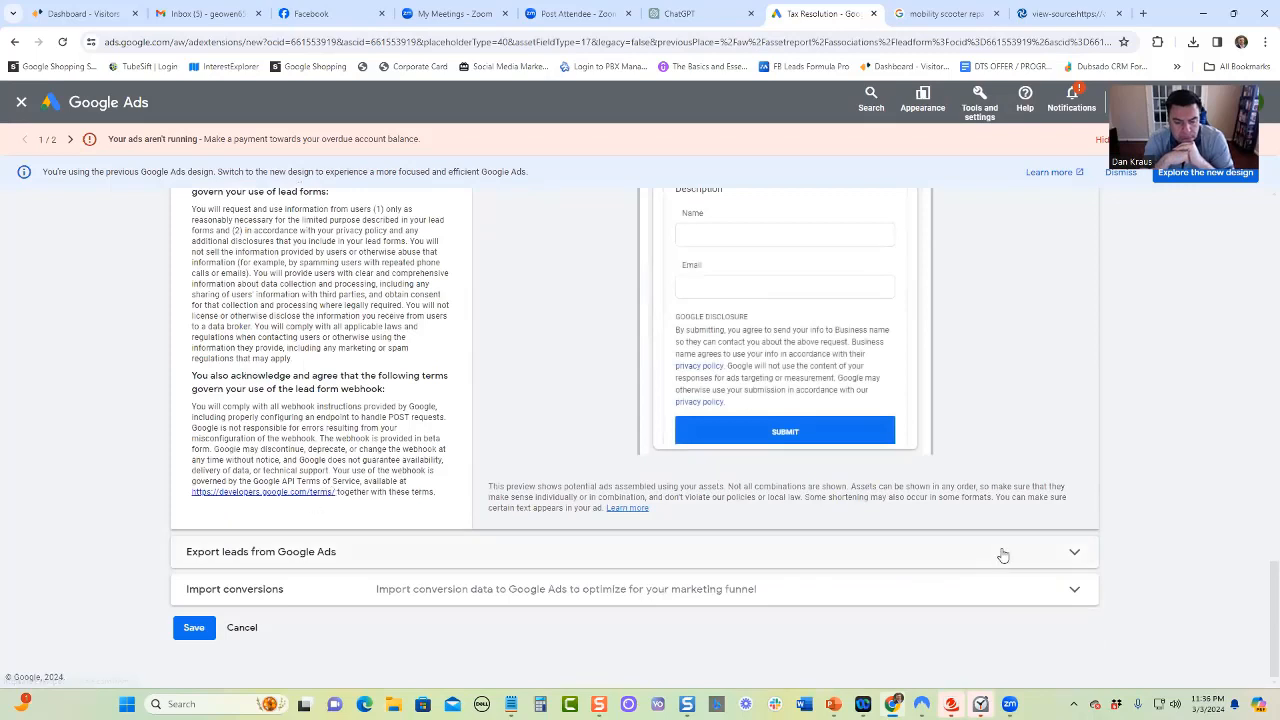
left_click(1076, 553)
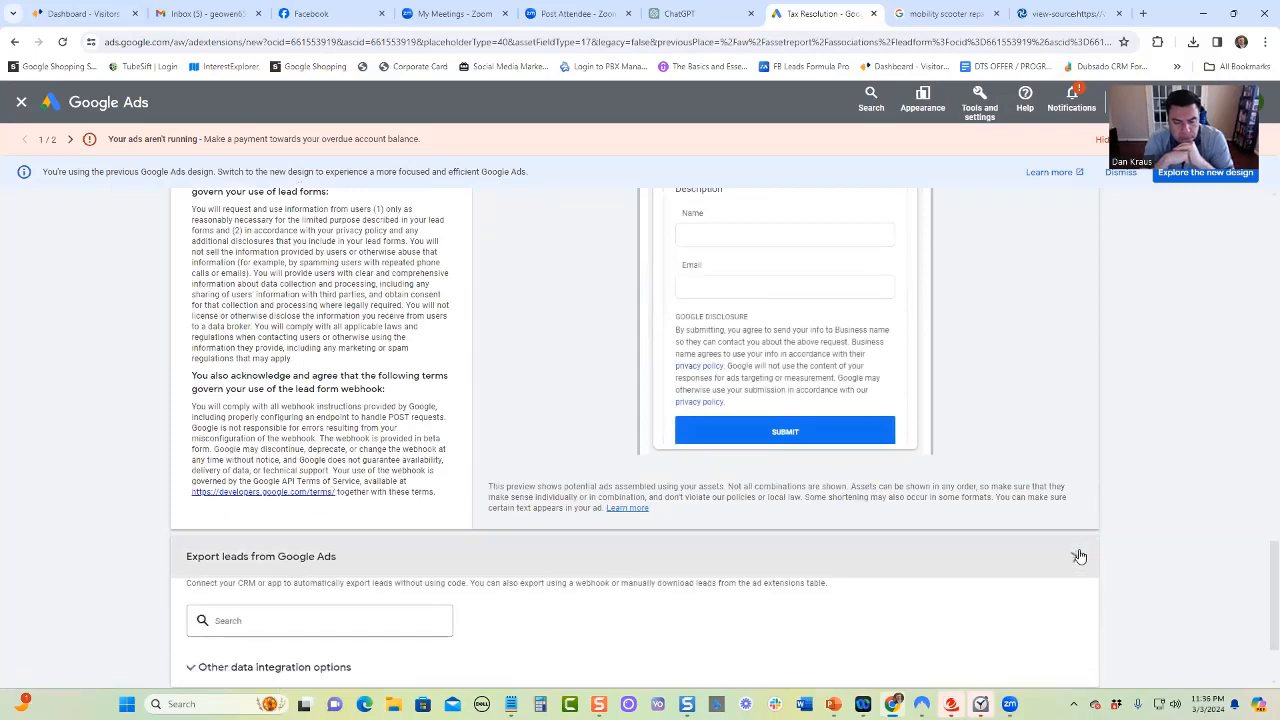
scroll(400, 540, "down", 2)
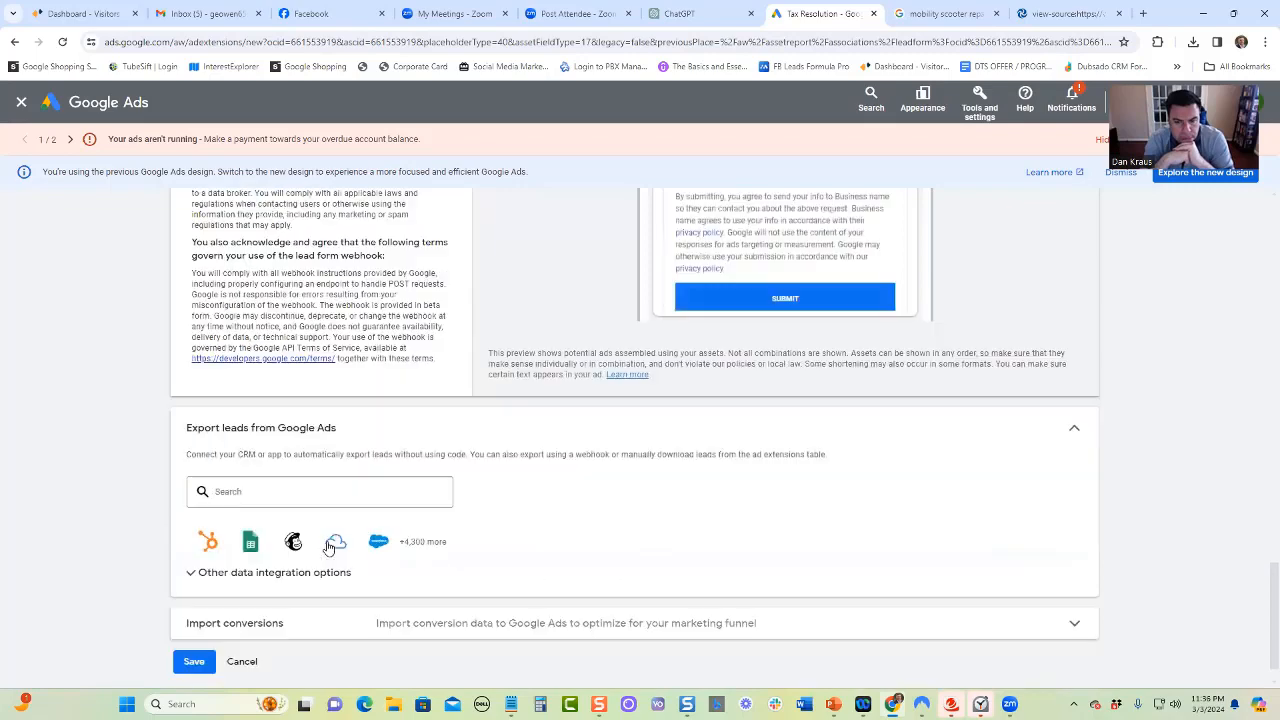
scroll(577, 509, "up", 2)
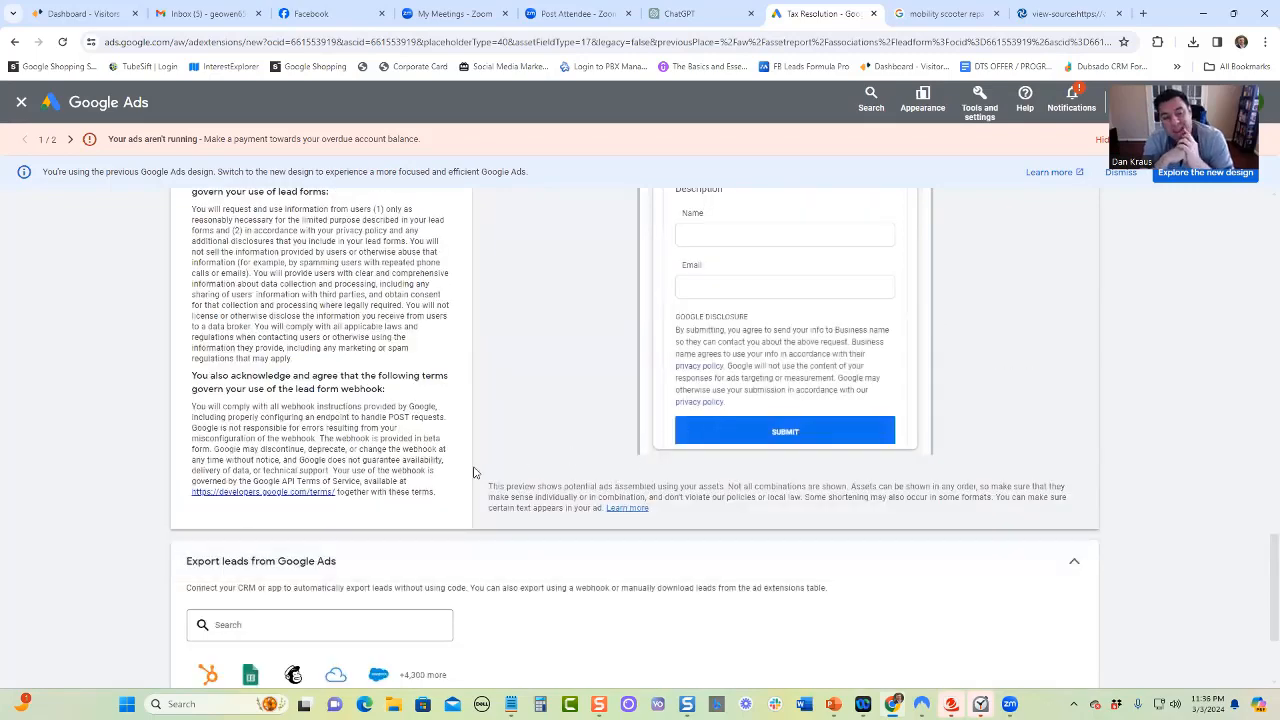
scroll(475, 472, "down", 1)
scroll(473, 478, "down", 1)
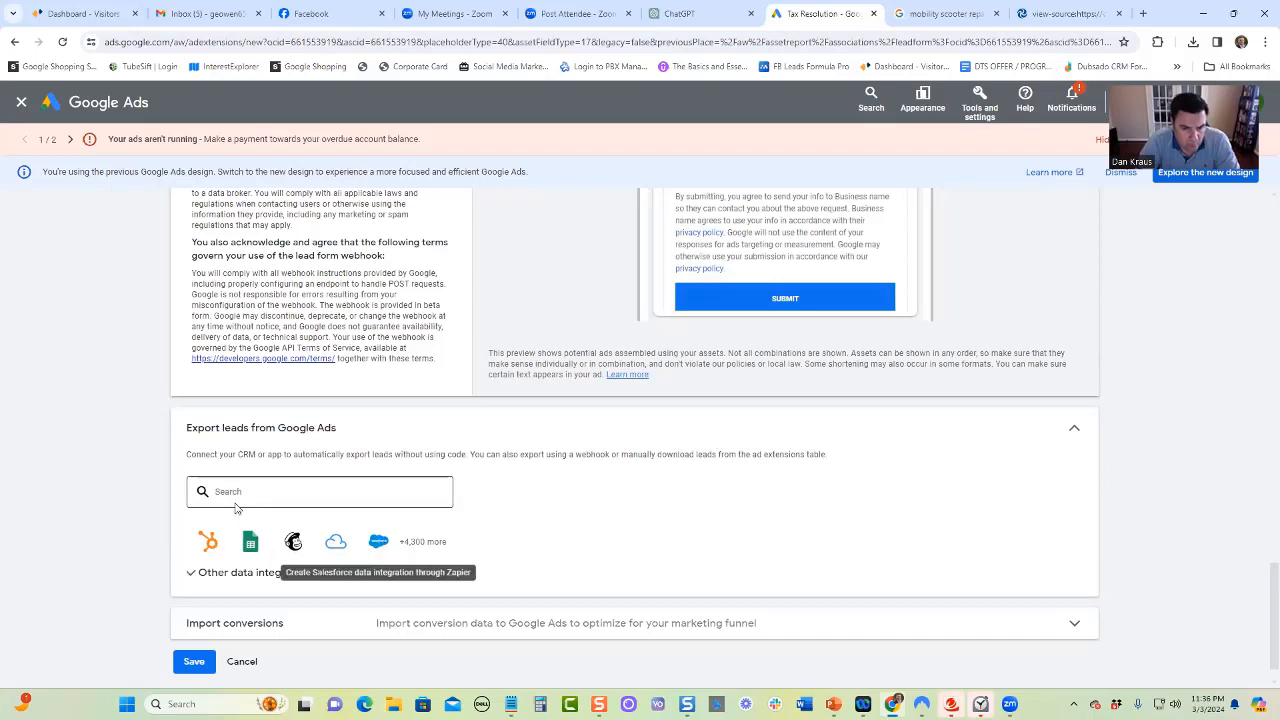
Expand the other data integration options and review the lead download and webhook integration settings
left_click(192, 575)
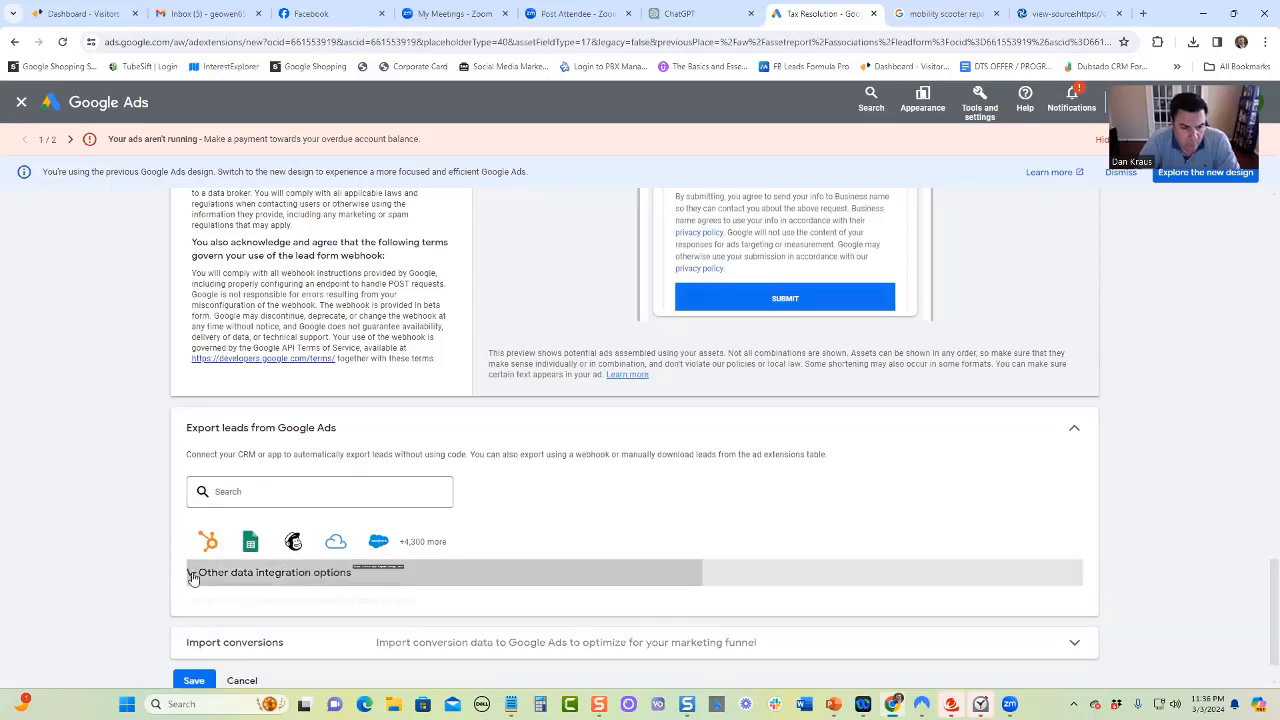
scroll(329, 545, "down", 2)
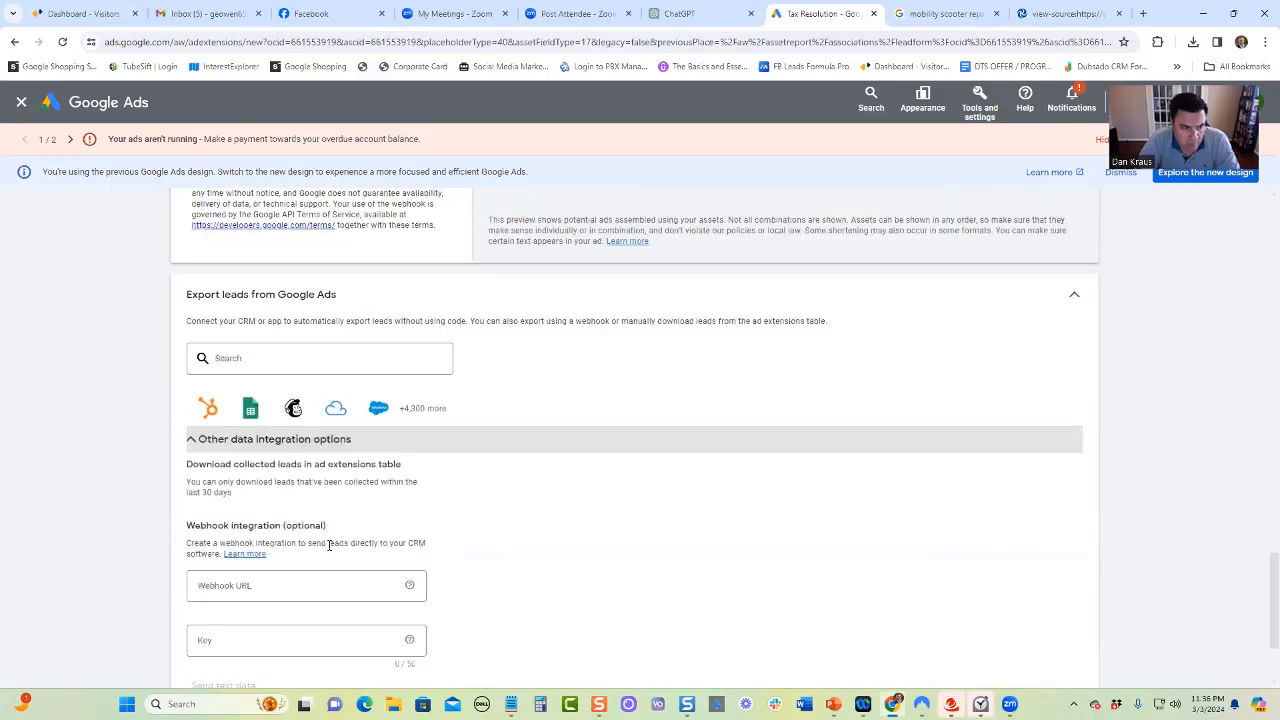
scroll(329, 545, "down", 1)
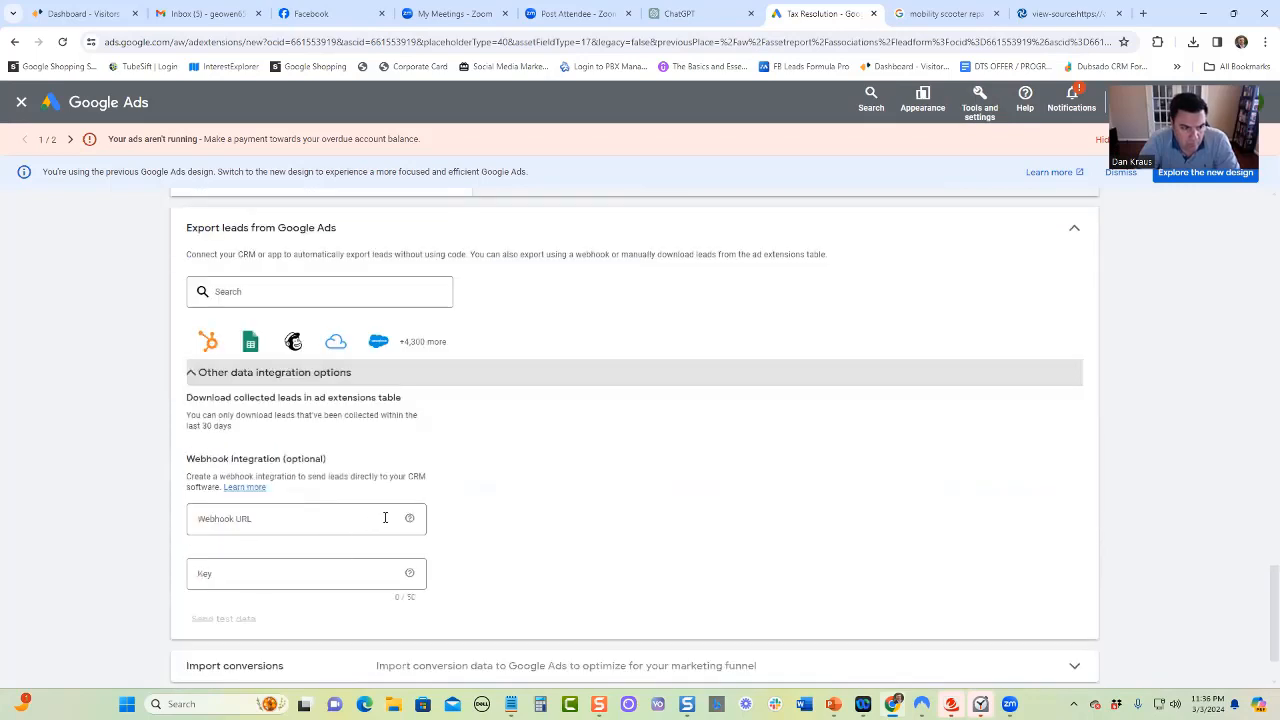
Review the whole lead form setup again, from the form questions and submission message to the terms and lead export options
scroll(321, 493, "down", 1)
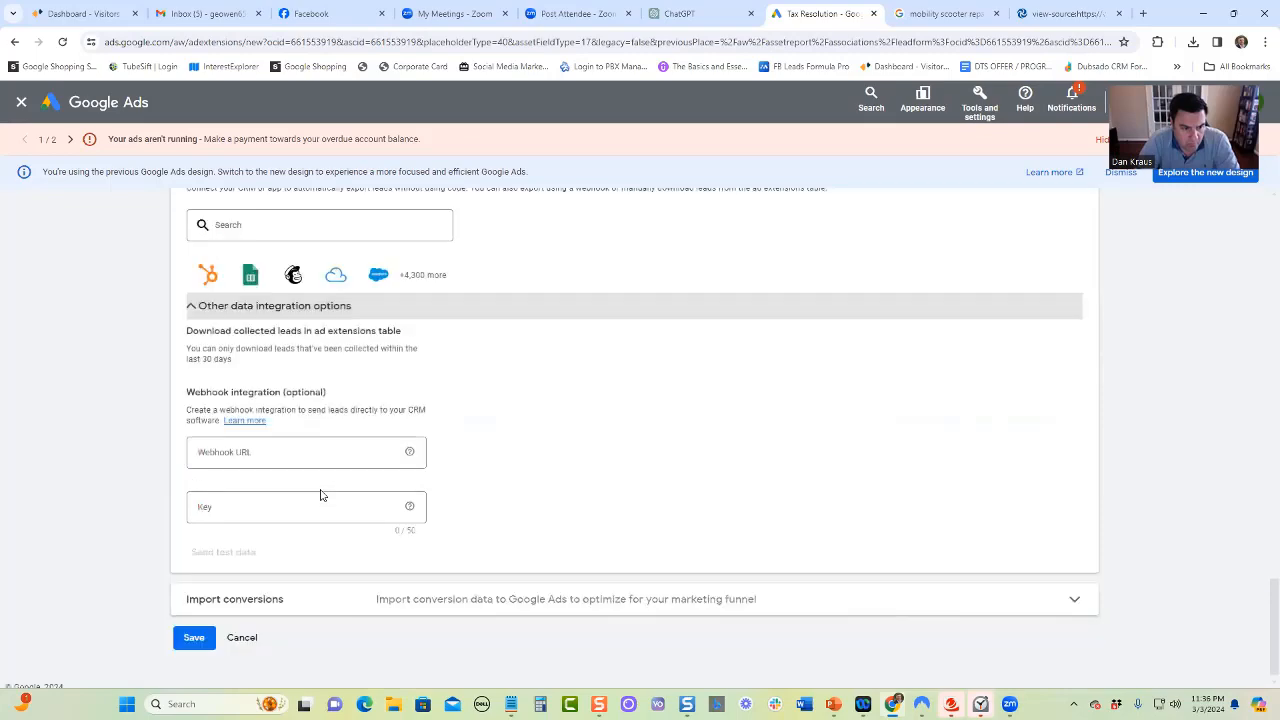
scroll(320, 495, "up", 3)
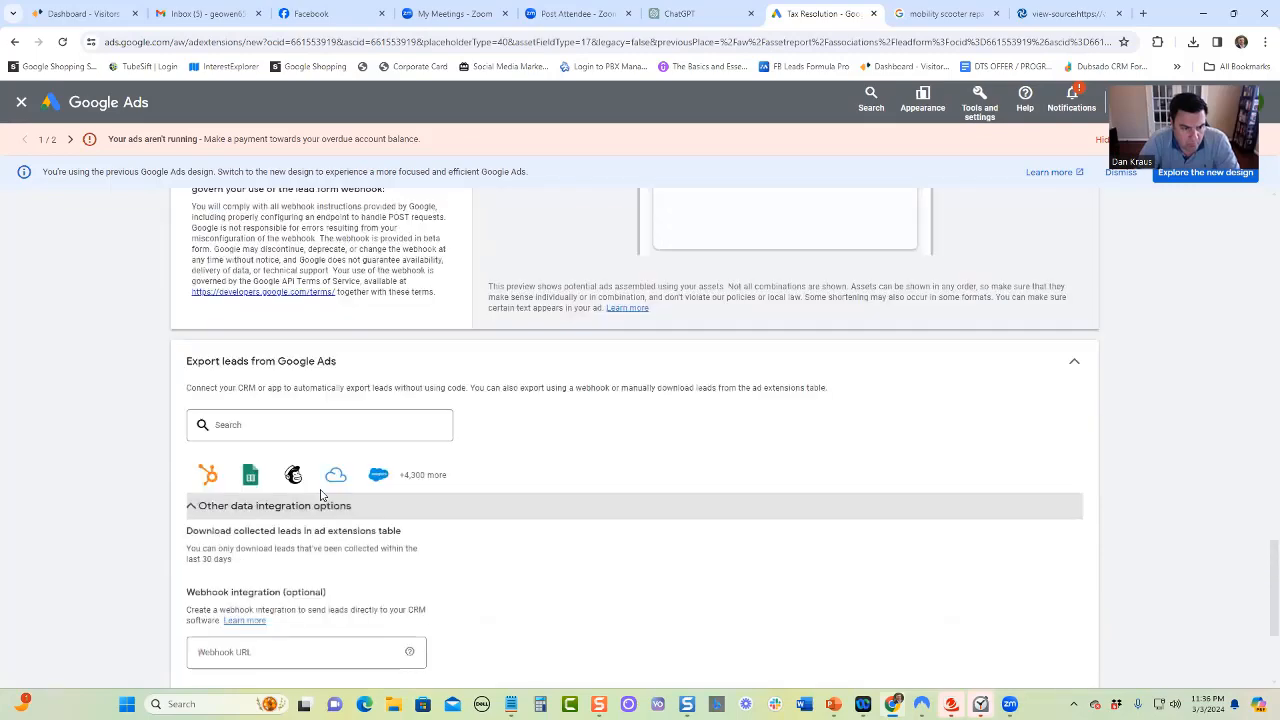
scroll(320, 495, "up", 12)
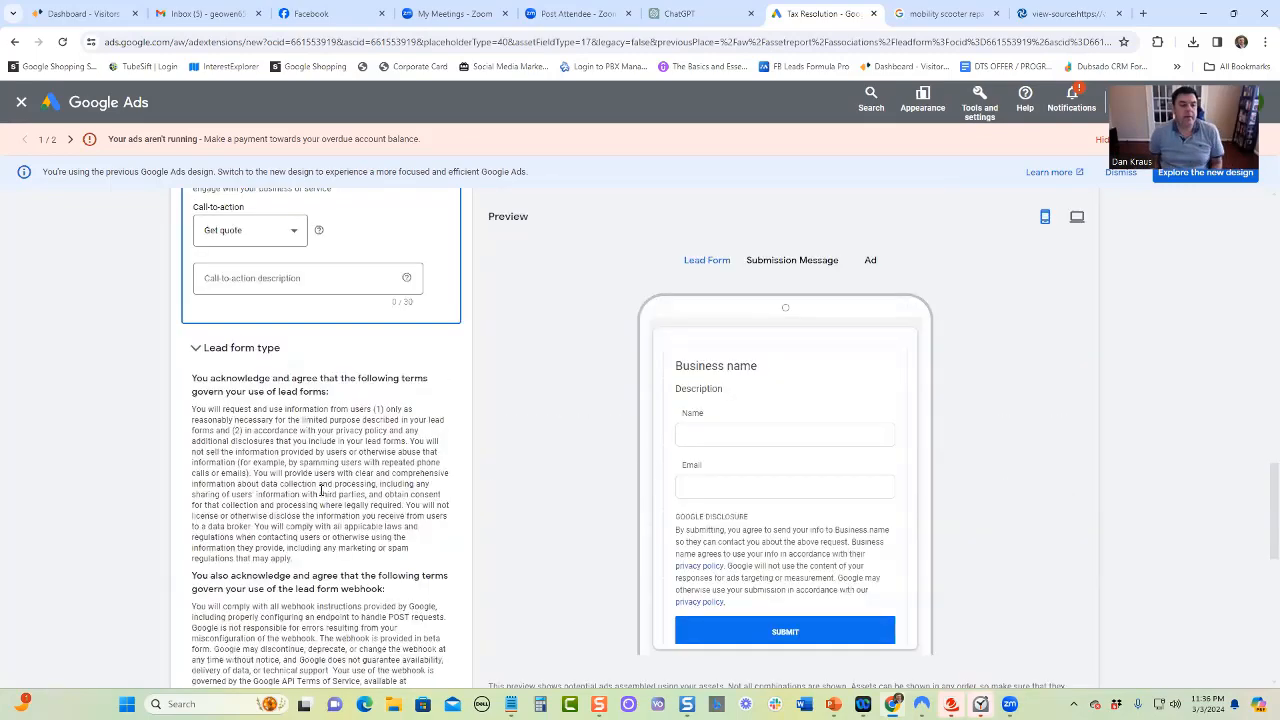
scroll(321, 496, "up", 15)
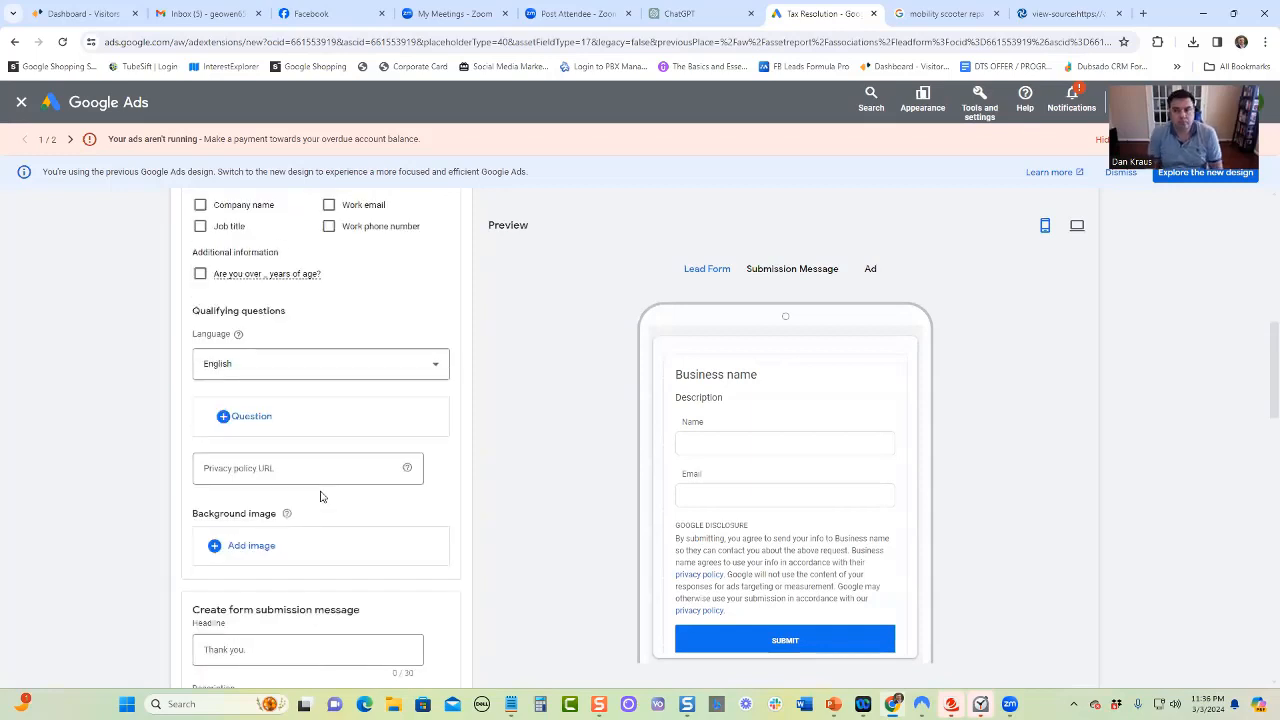
scroll(320, 496, "up", 2)
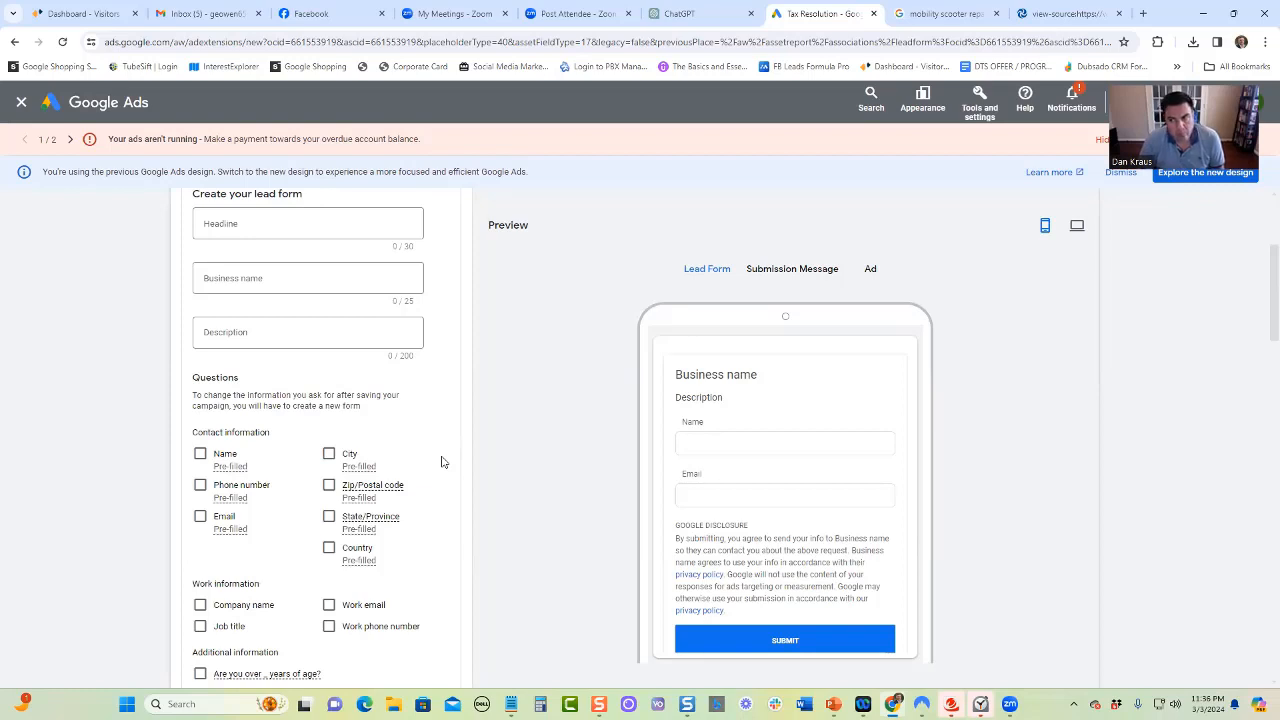
scroll(452, 451, "down", 10)
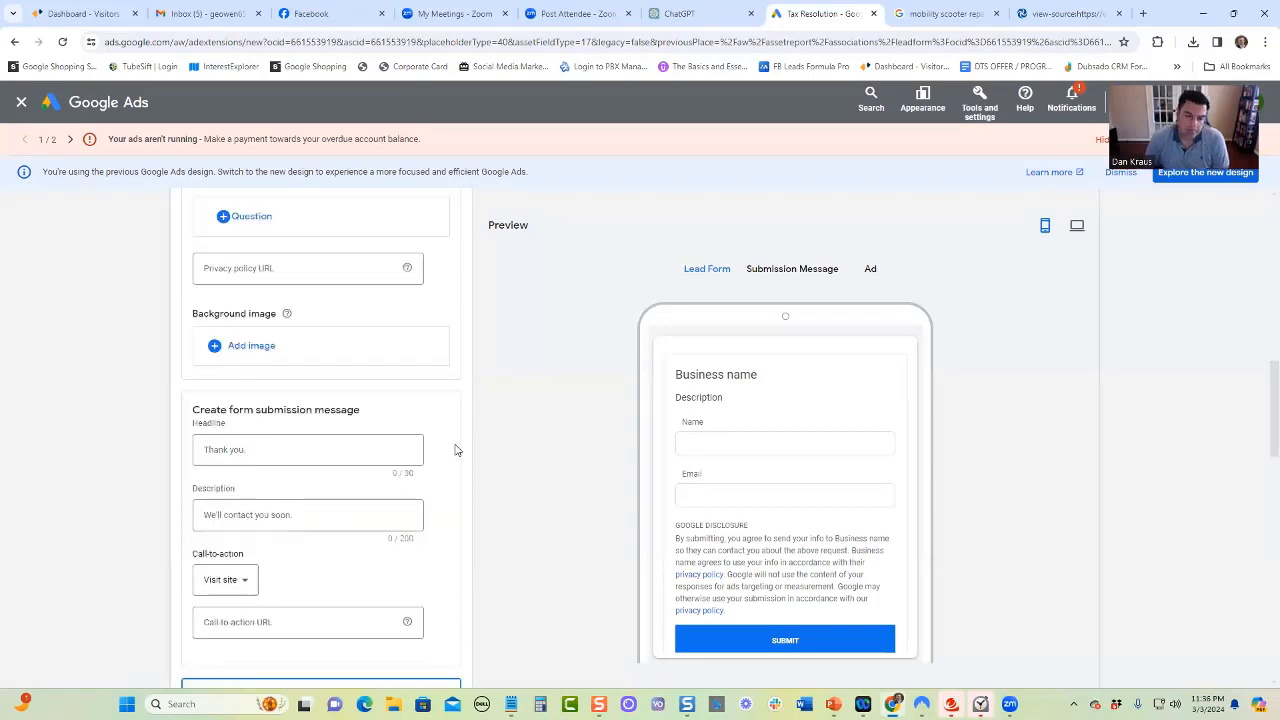
scroll(455, 449, "down", 5)
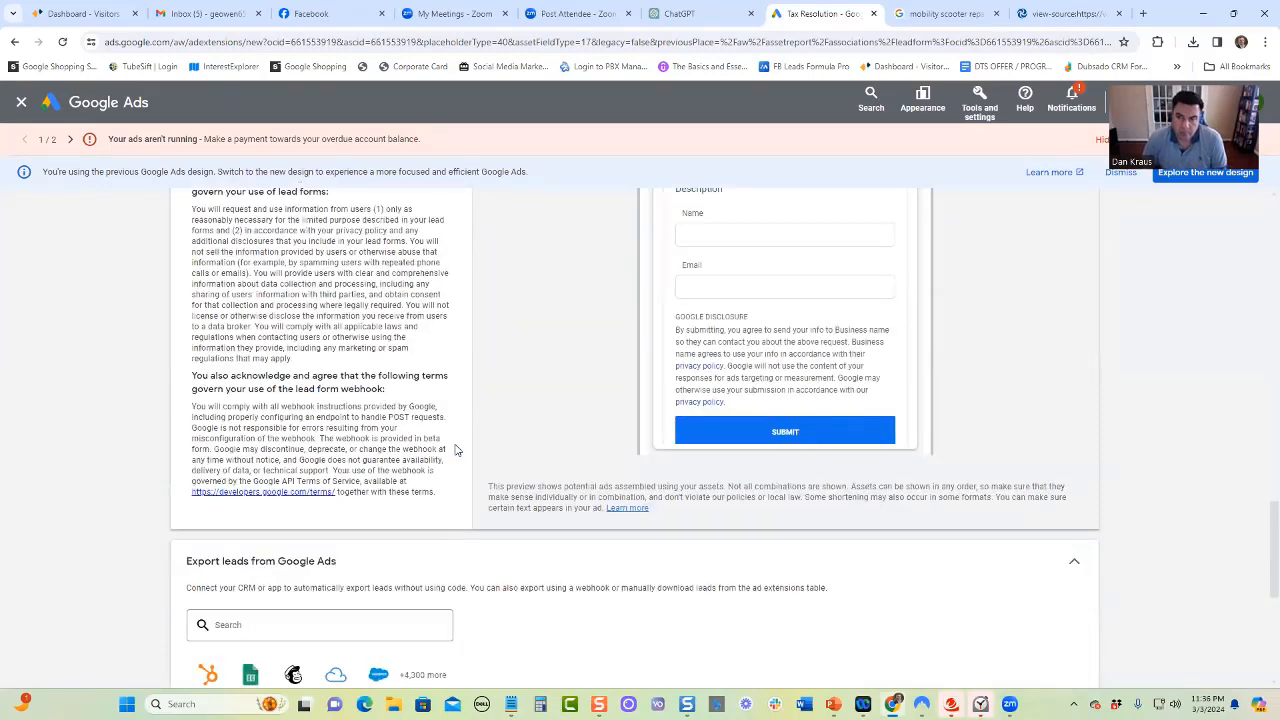
scroll(455, 450, "down", 1)
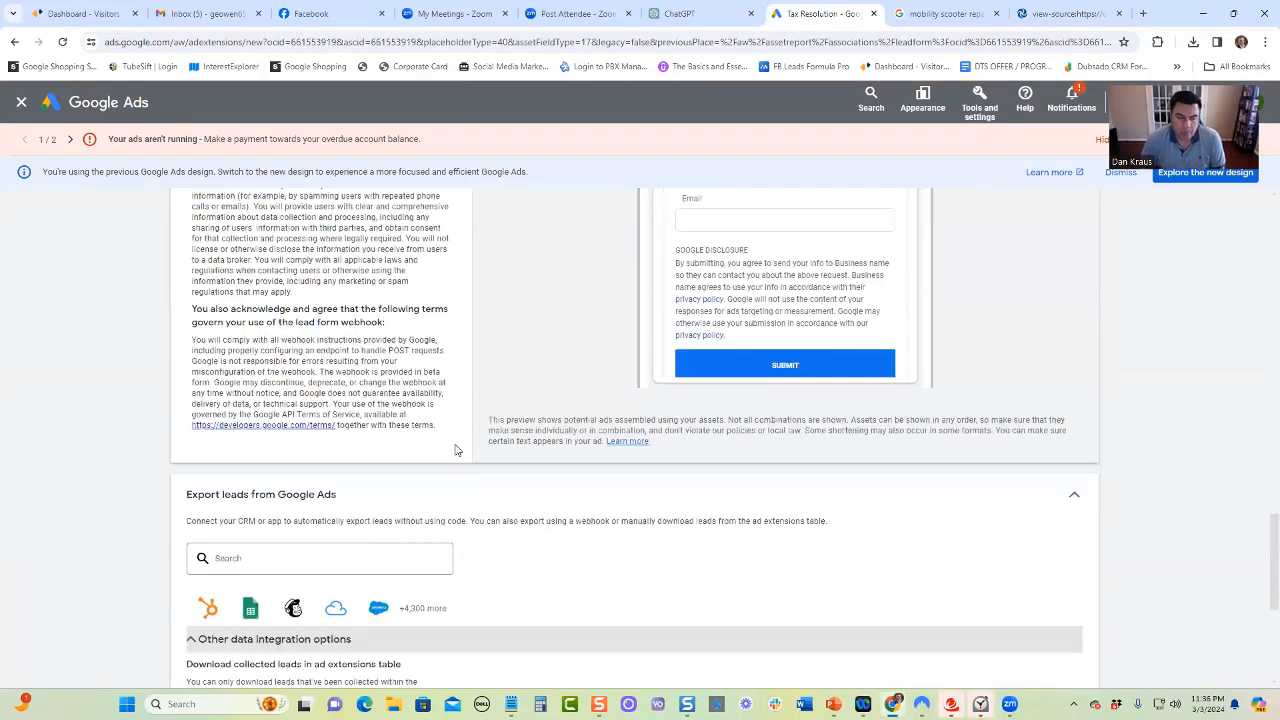